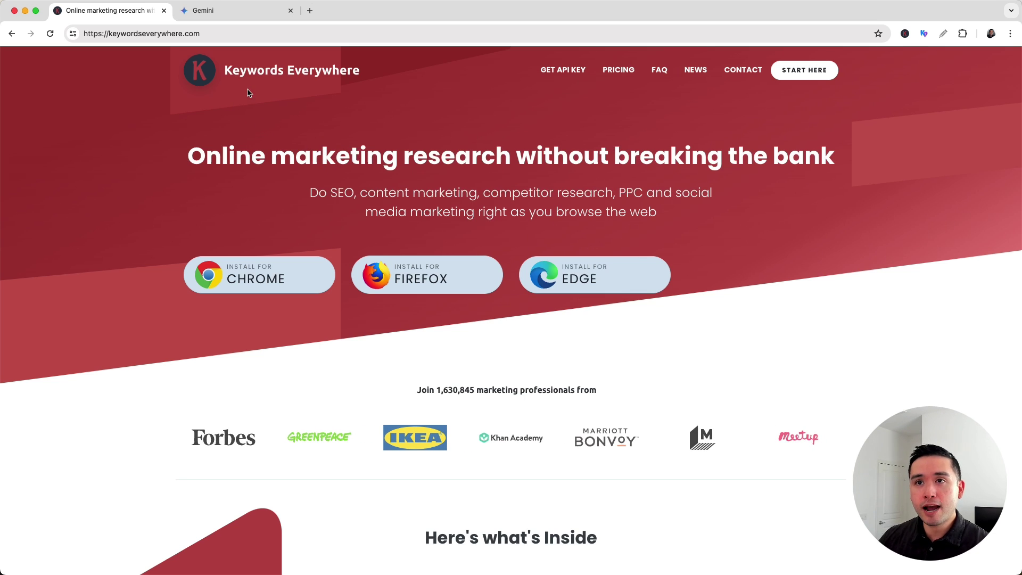
- Switch to the Gemini browser tab so its start page is showing
{"action": "left_click", "coordinate": [224, 14]}
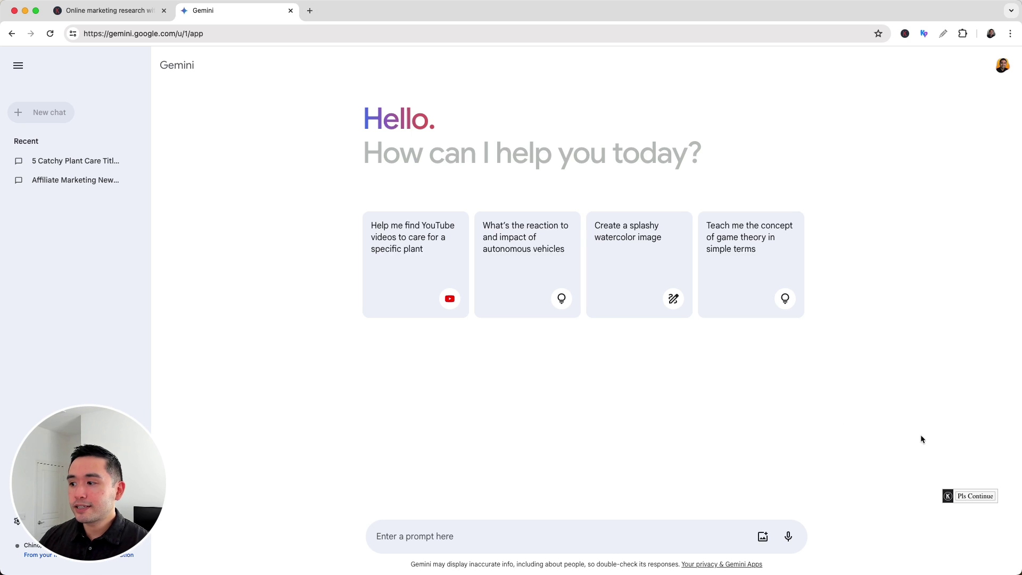
{"action": "mouse_move", "coordinate": [957, 498]}
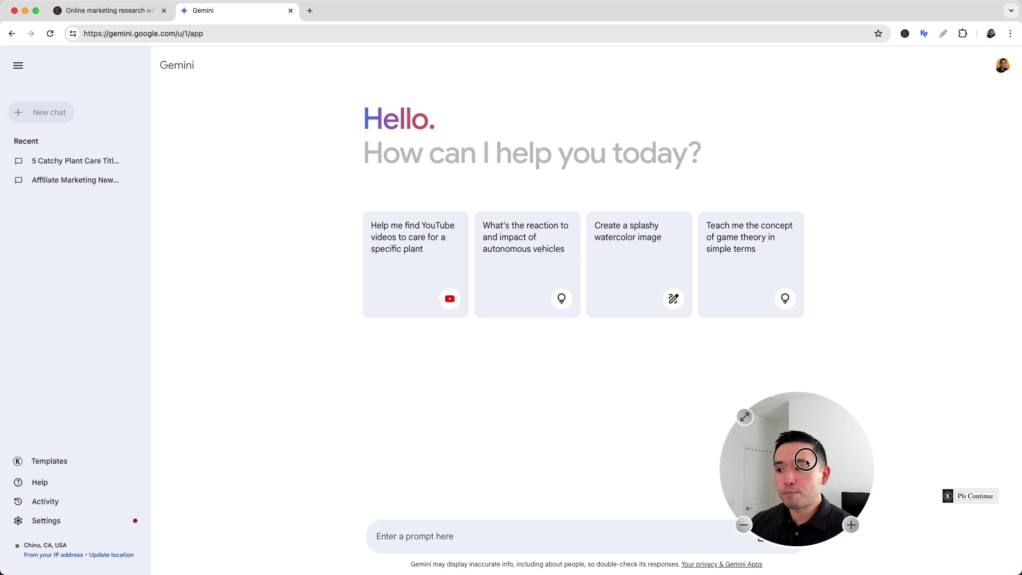
- Open the Keywords Everywhere Prompt Templates dialog, nudge it aside, and expand the Category list
{"action": "left_click", "coordinate": [58, 460]}
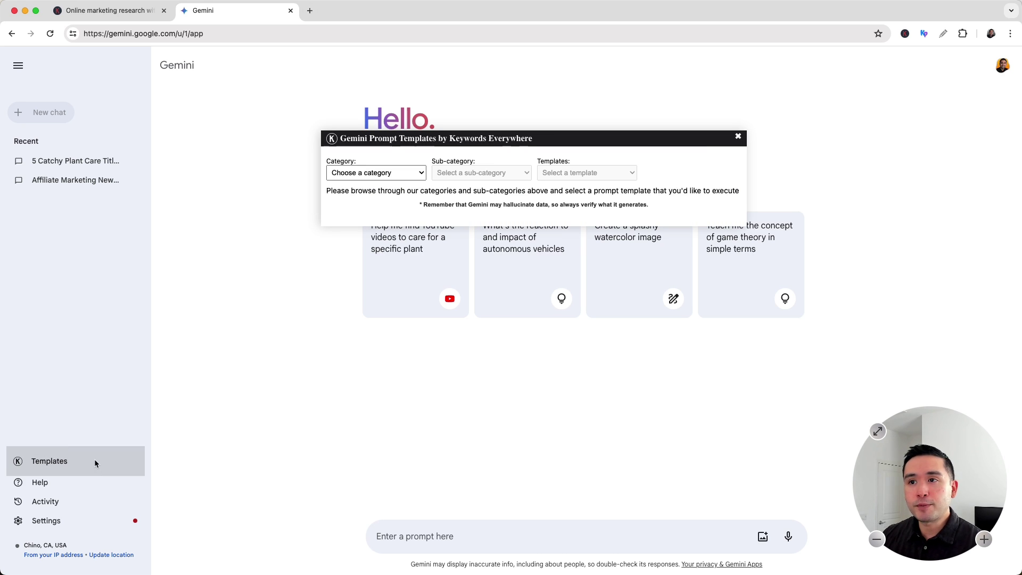
{"action": "left_click_drag", "start_coordinate": [483, 140], "coordinate": [500, 145]}
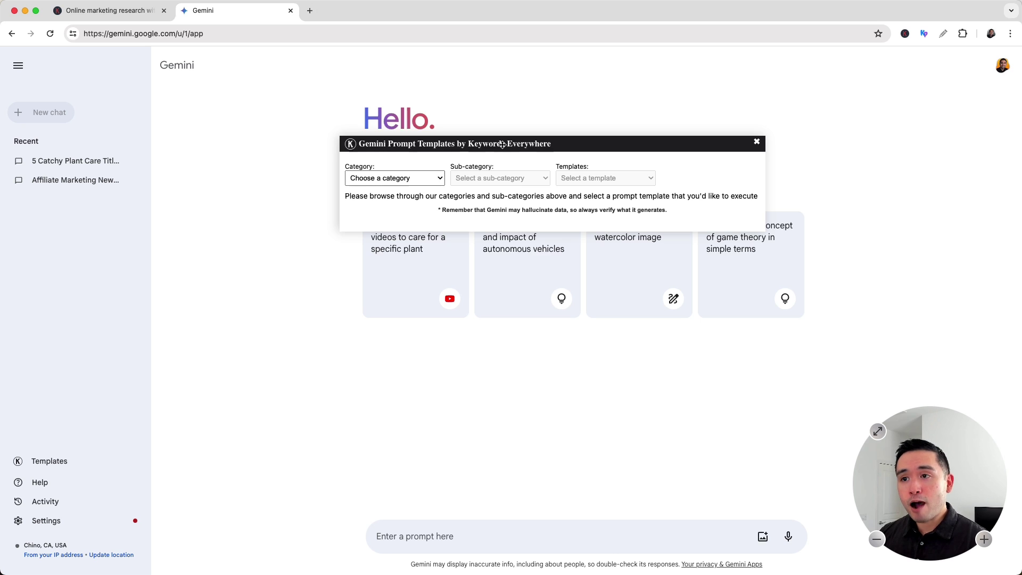
{"action": "left_click", "coordinate": [430, 178]}
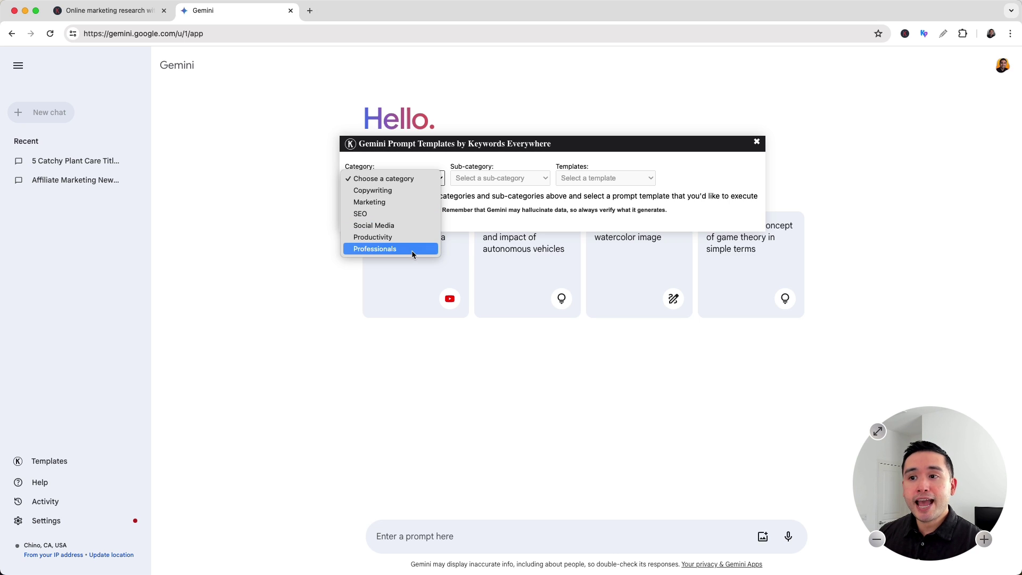
- Pick Copywriting › Blog Writing and browse its templates
{"action": "key", "text": "Escape"}
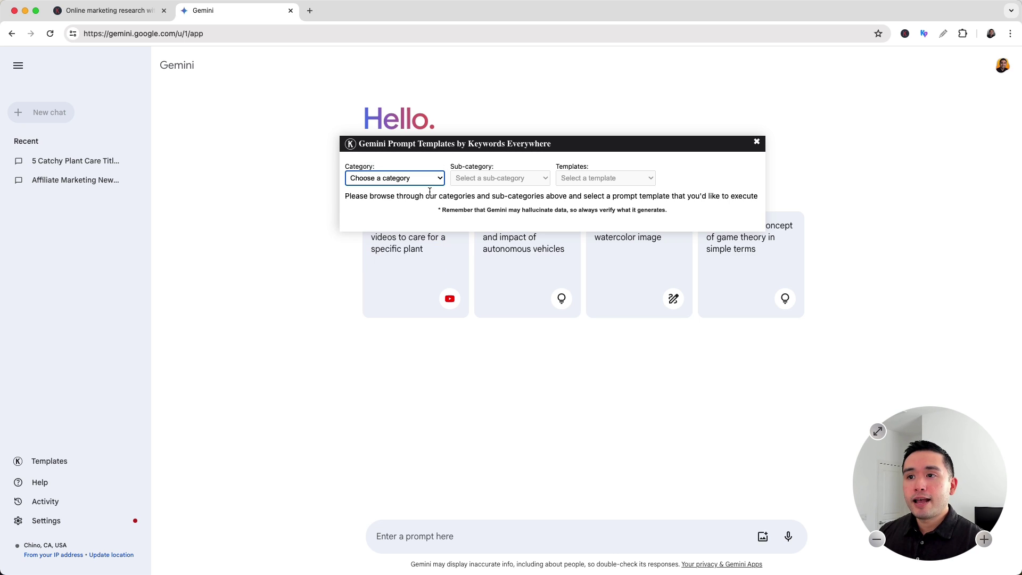
{"action": "left_click", "coordinate": [434, 179]}
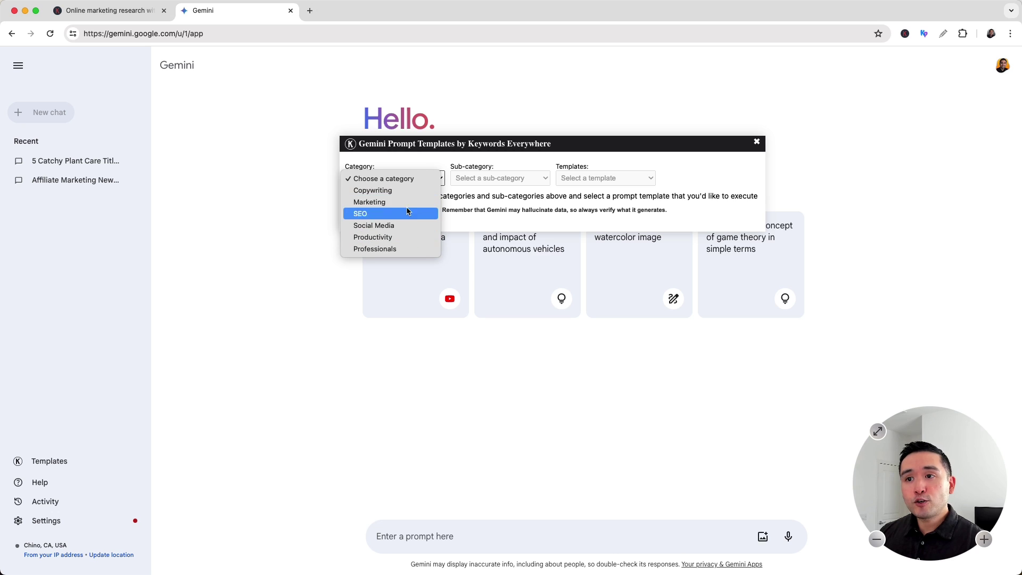
{"action": "left_click", "coordinate": [410, 191]}
{"action": "left_click", "coordinate": [508, 180]}
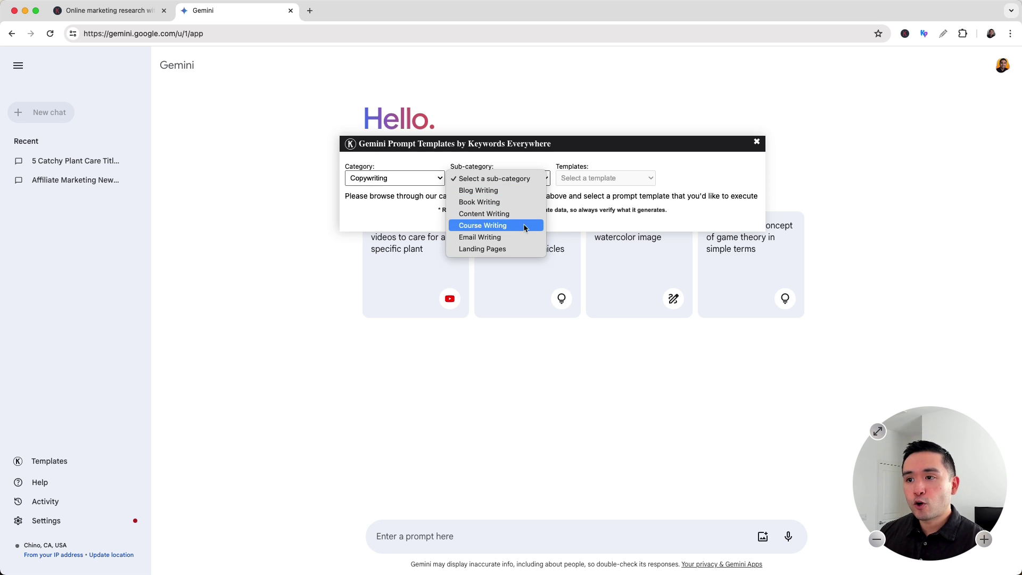
{"action": "left_click", "coordinate": [514, 192]}
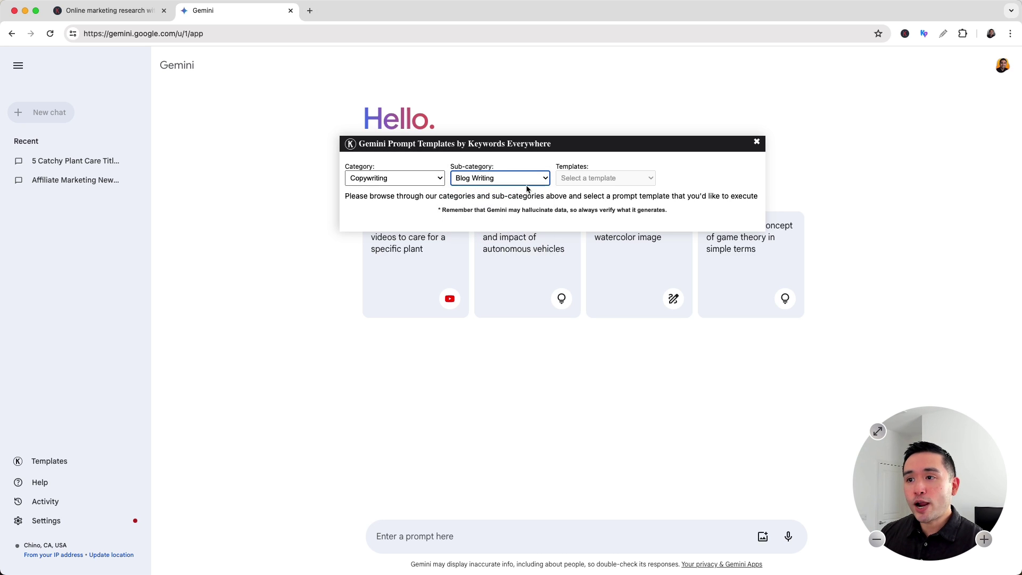
{"action": "left_click", "coordinate": [589, 178]}
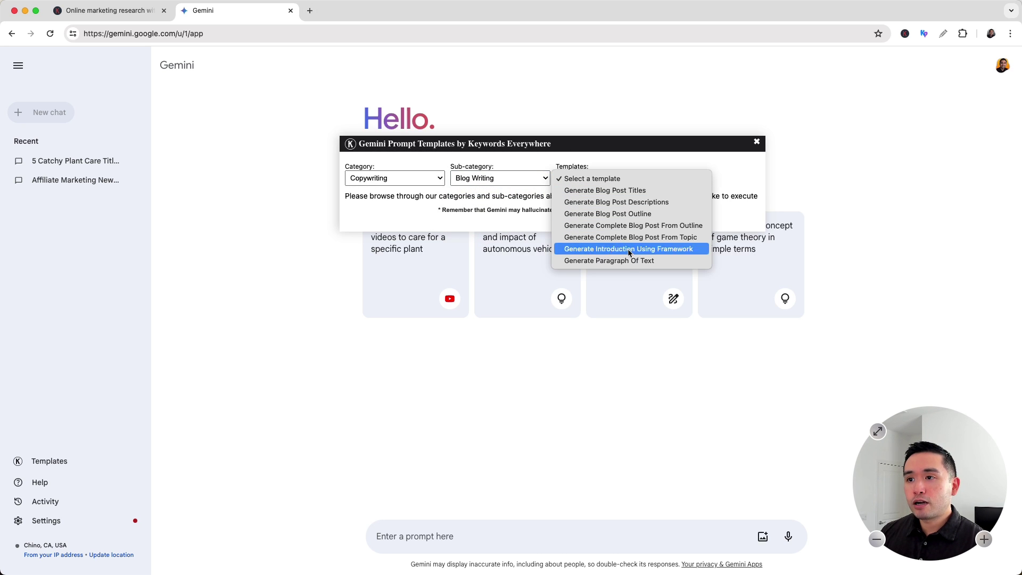
- Switch to Marketing and browse its Frameworks and Miscellaneous templates
{"action": "left_click", "coordinate": [415, 178]}
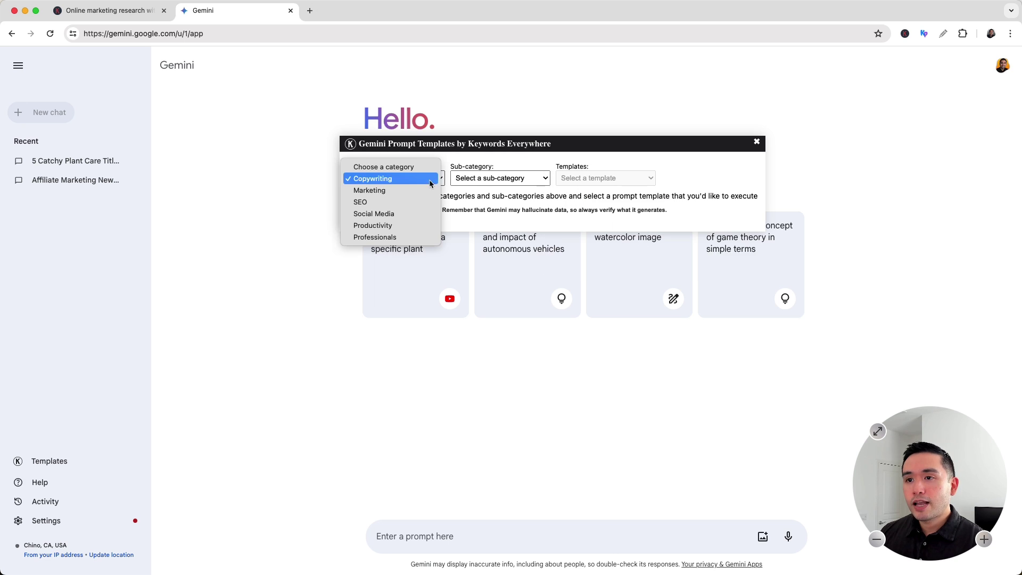
{"action": "left_click", "coordinate": [426, 190]}
{"action": "left_click", "coordinate": [480, 181]}
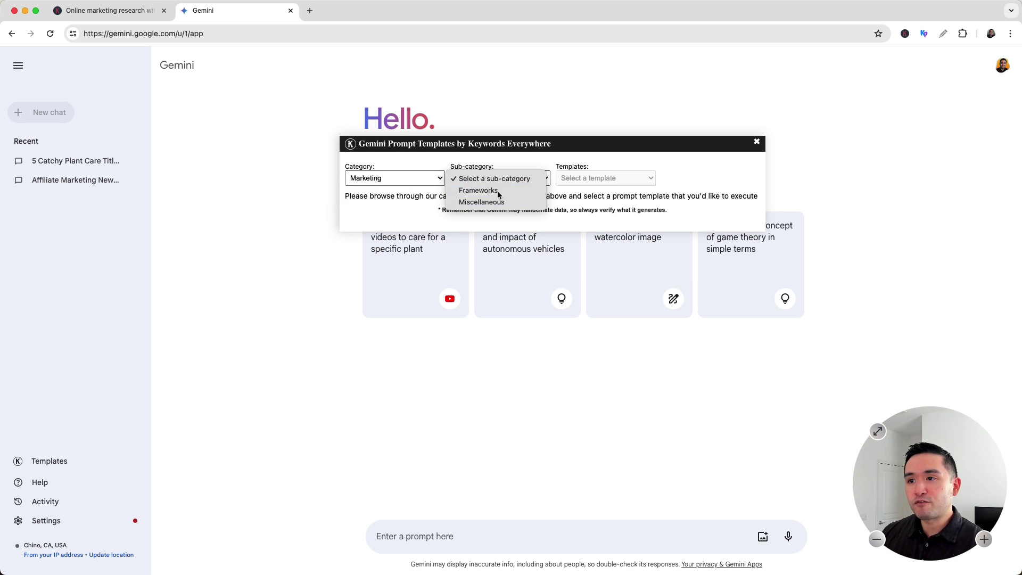
{"action": "left_click", "coordinate": [498, 193]}
{"action": "left_click", "coordinate": [592, 181]}
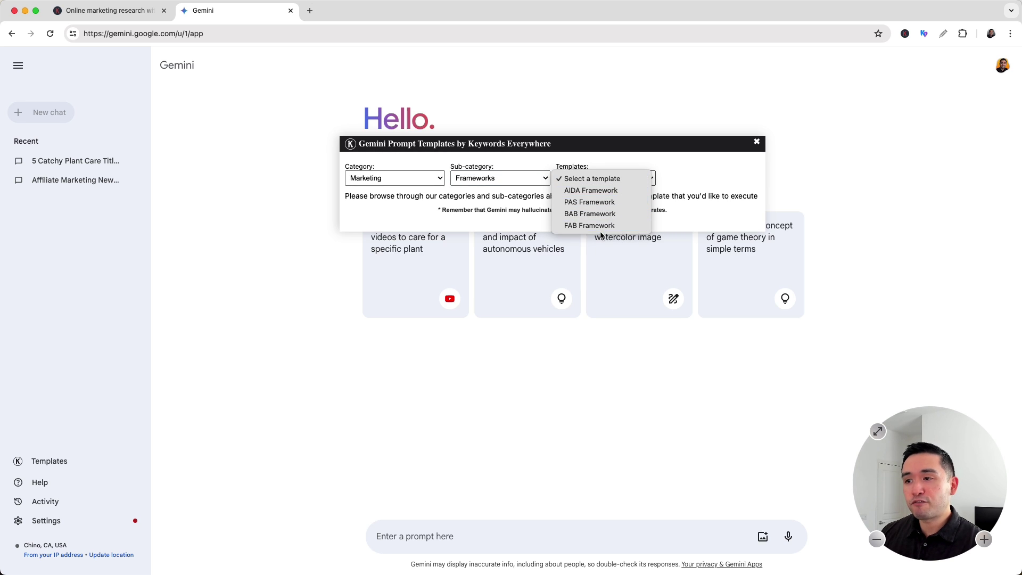
{"action": "left_click", "coordinate": [520, 180]}
{"action": "left_click", "coordinate": [518, 178]}
{"action": "left_click", "coordinate": [508, 192]}
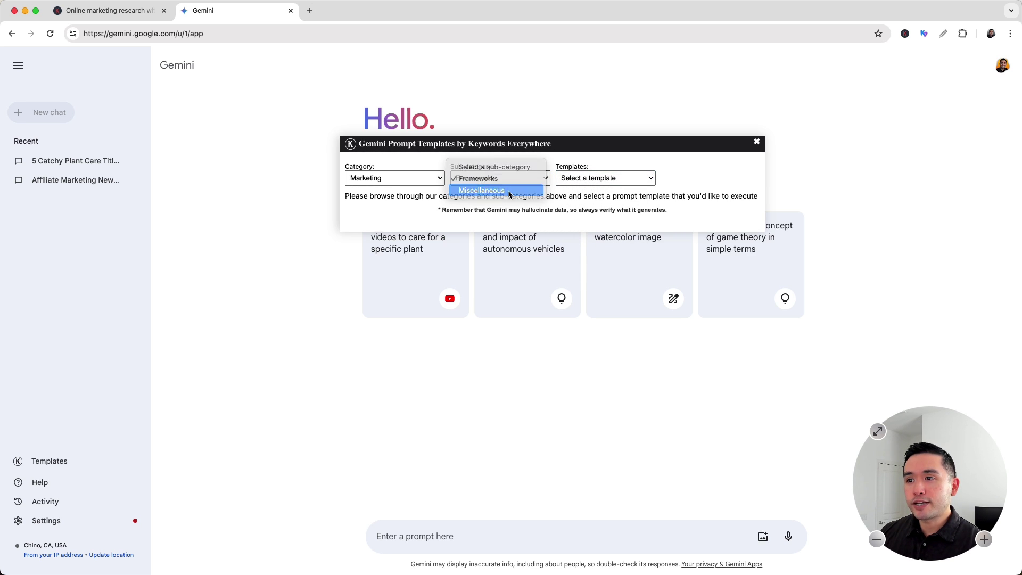
{"action": "left_click", "coordinate": [584, 180]}
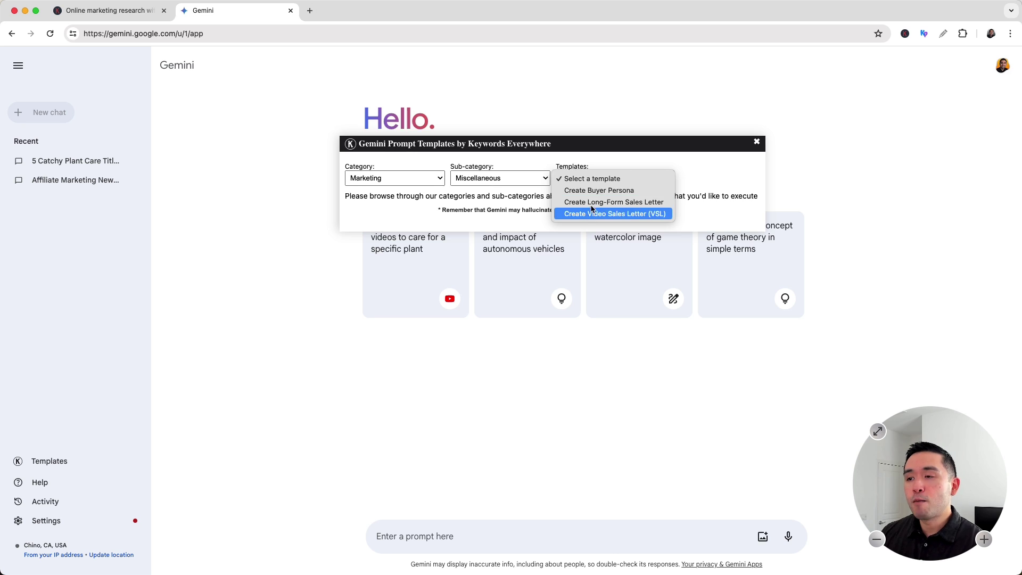
{"action": "left_click", "coordinate": [394, 178]}
- Set the category to SEO and browse its Keyword Research templates
{"action": "left_click", "coordinate": [399, 180]}
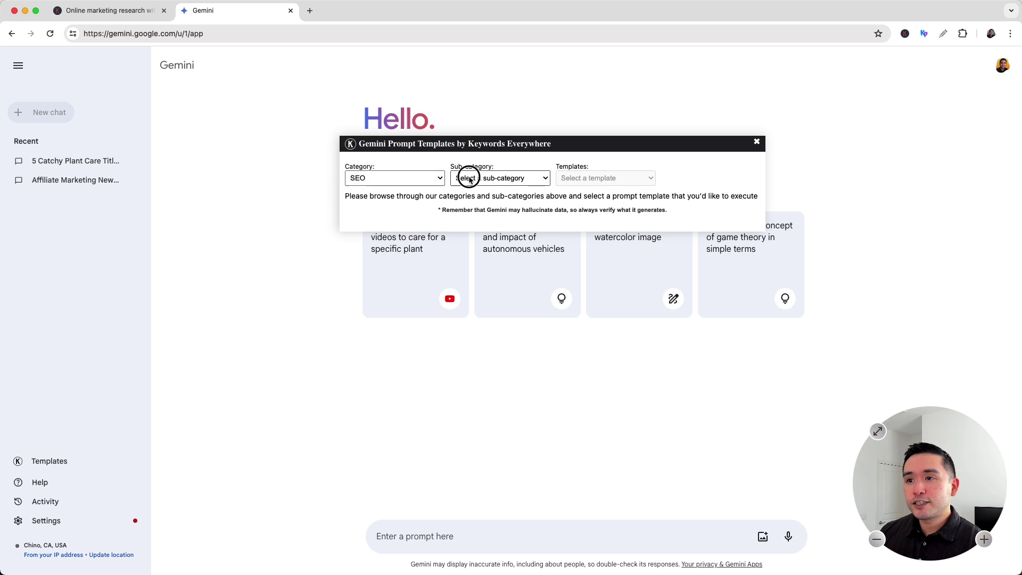
{"action": "left_click", "coordinate": [468, 178]}
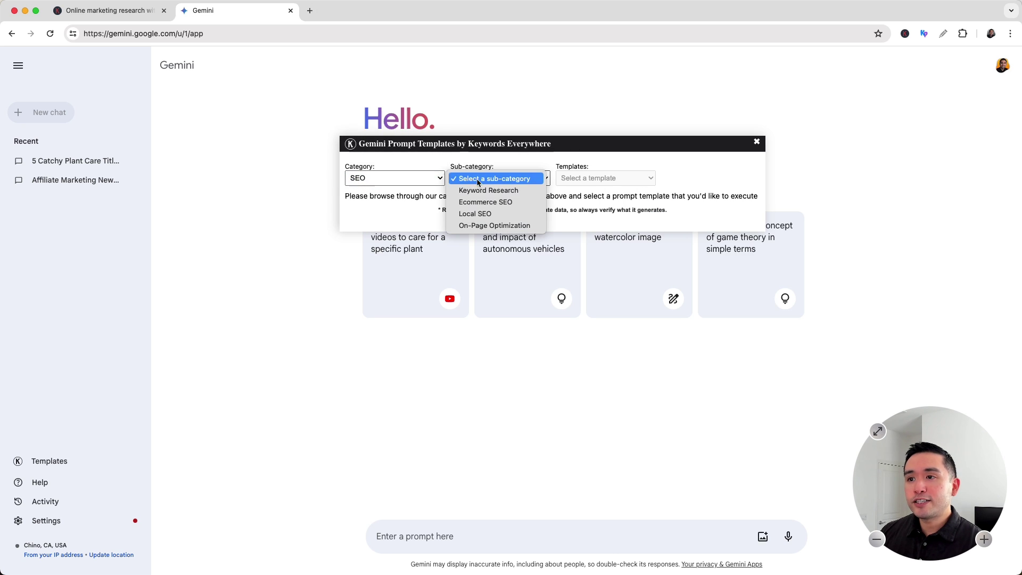
{"action": "left_click", "coordinate": [512, 190]}
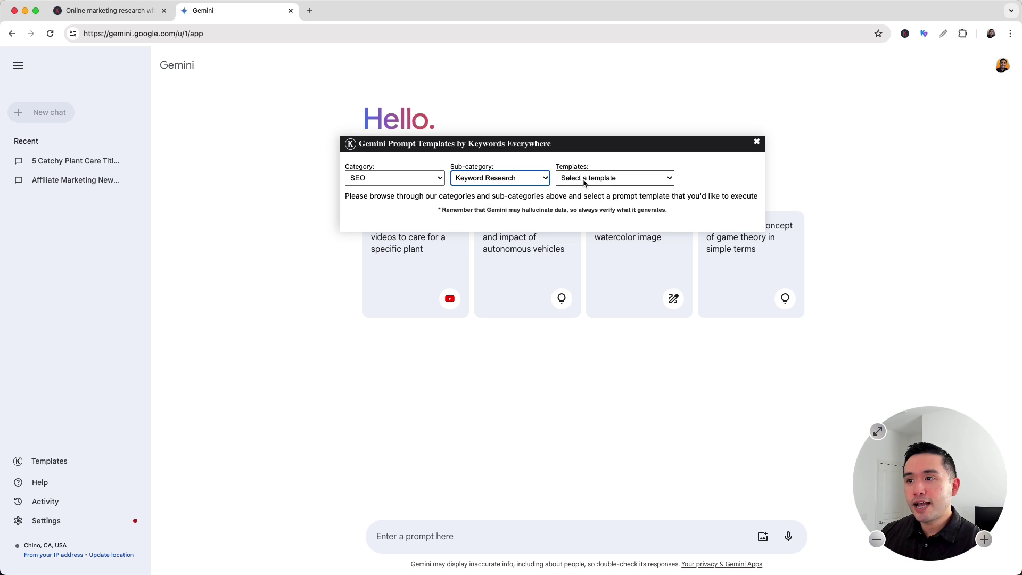
{"action": "left_click", "coordinate": [584, 181]}
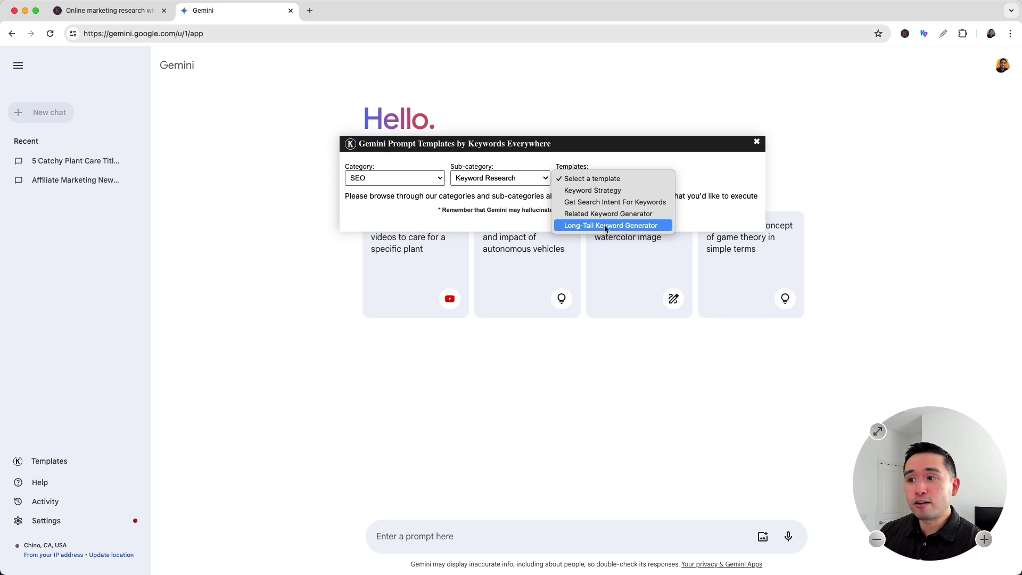
- View the Social Media sub-categories, then pick Productivity and browse its sub-categories
{"action": "left_click", "coordinate": [420, 178]}
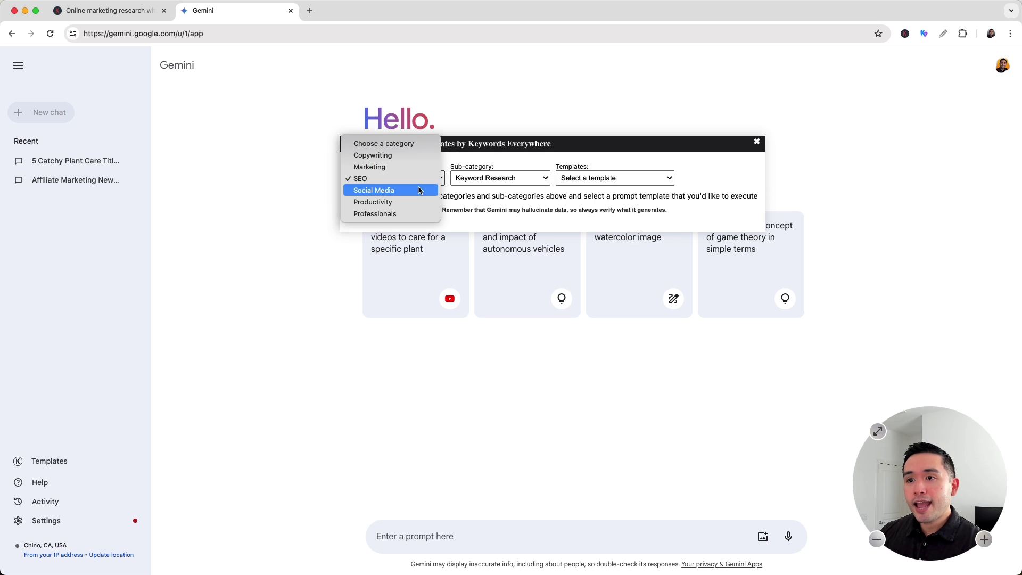
{"action": "left_click", "coordinate": [420, 192]}
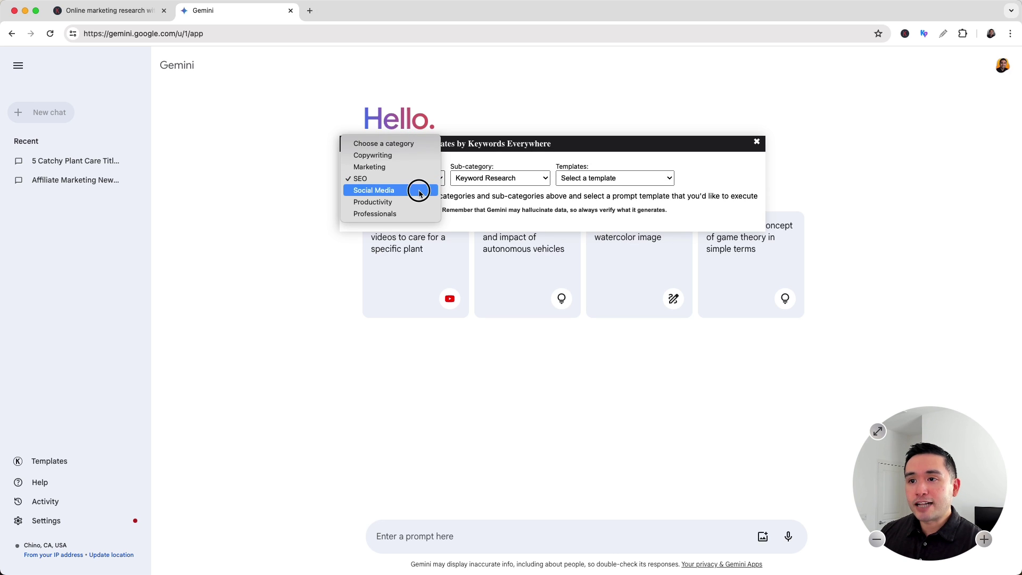
{"action": "left_click", "coordinate": [480, 181]}
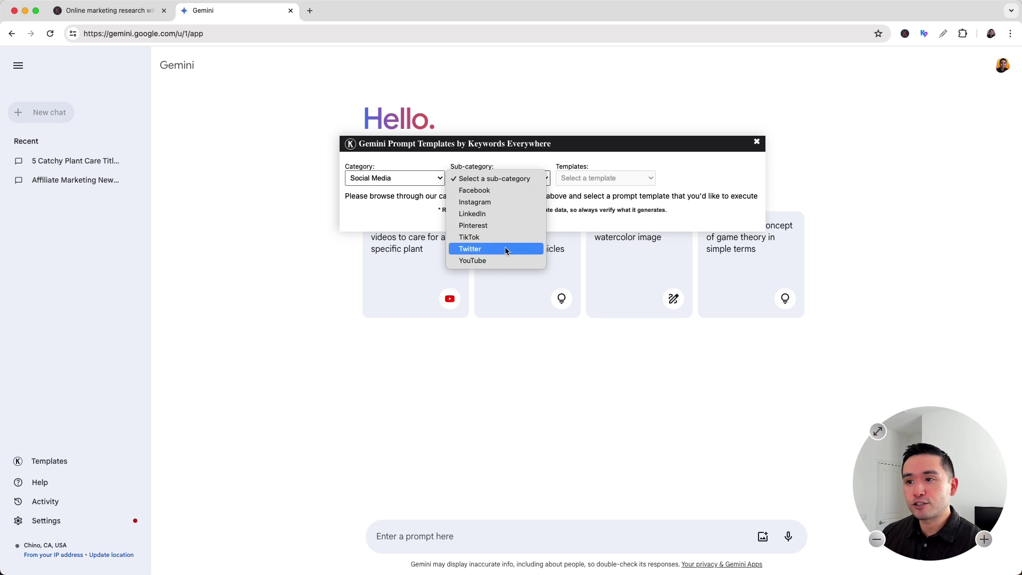
{"action": "left_click", "coordinate": [417, 182]}
{"action": "left_click", "coordinate": [417, 182]}
{"action": "left_click", "coordinate": [413, 191]}
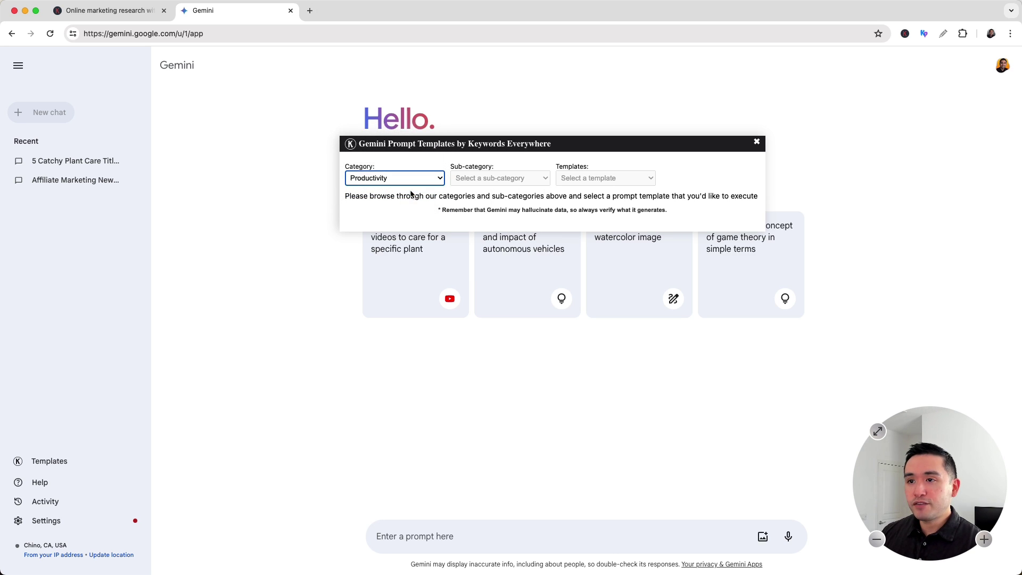
{"action": "left_click", "coordinate": [470, 180]}
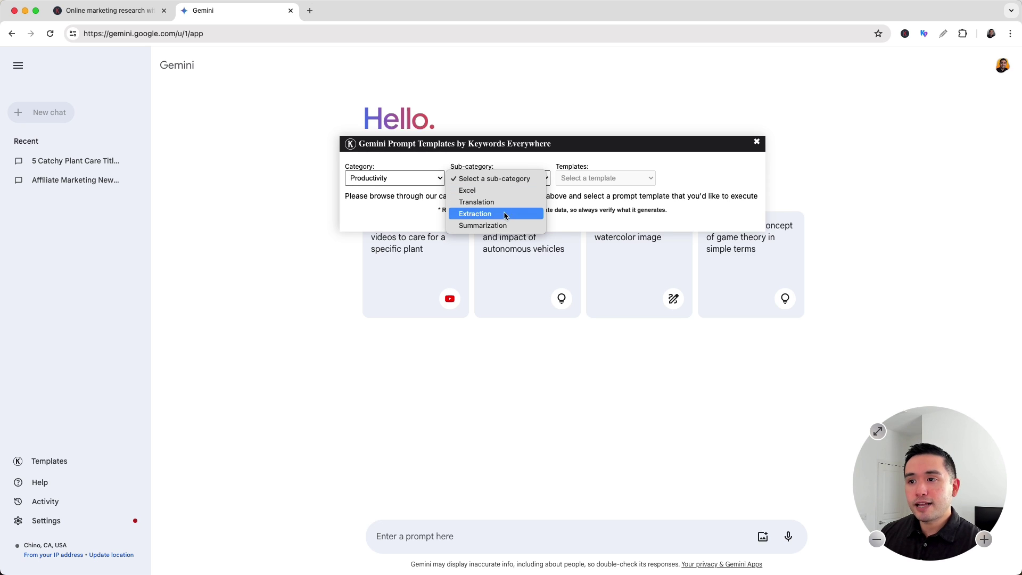
{"action": "left_click", "coordinate": [483, 172]}
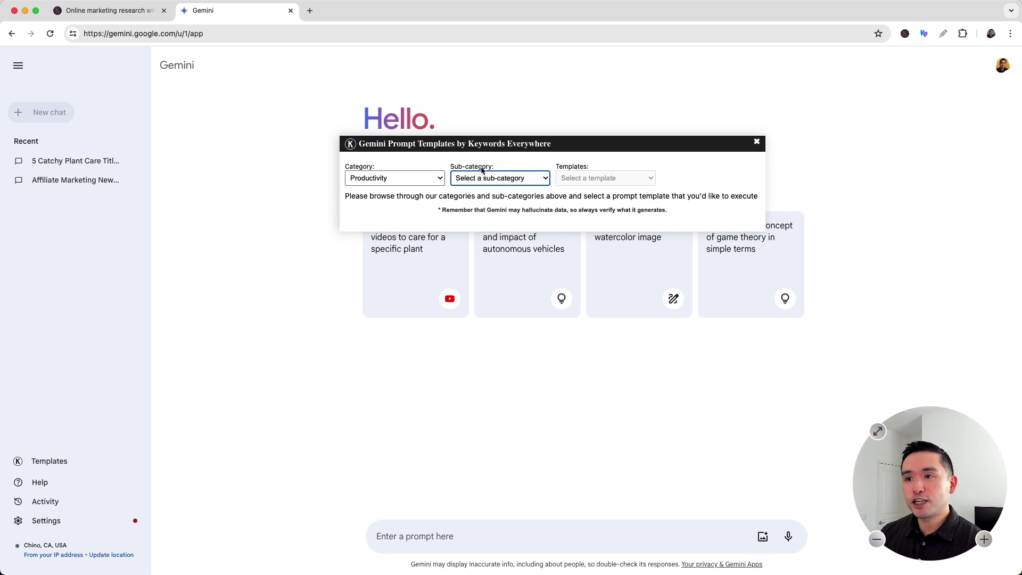
{"action": "left_click", "coordinate": [424, 178]}
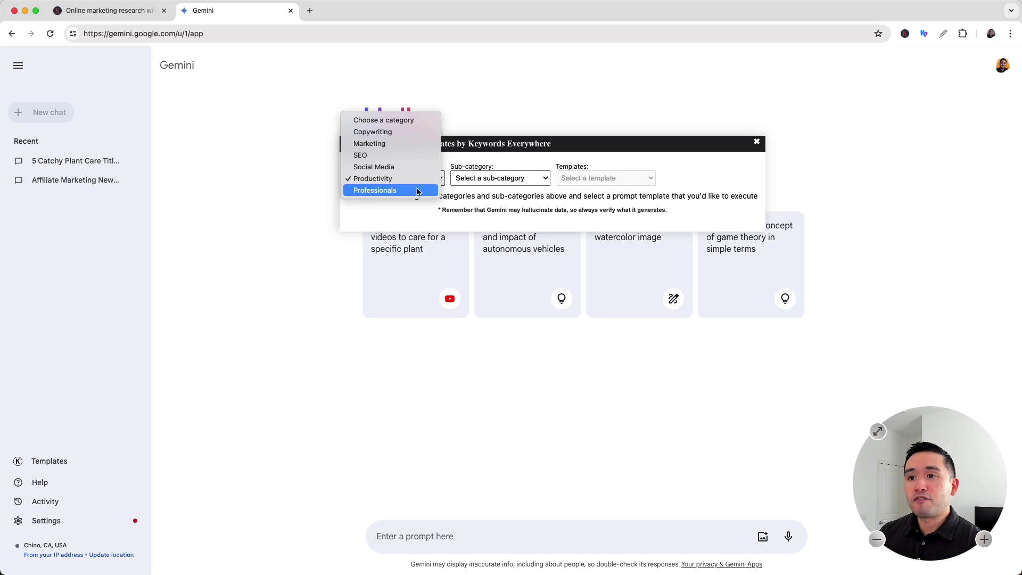
- Choose the Professionals category, view its sub-categories (Accountants through Teachers), then reopen the category list
{"action": "left_click", "coordinate": [417, 191]}
{"action": "left_click", "coordinate": [490, 183]}
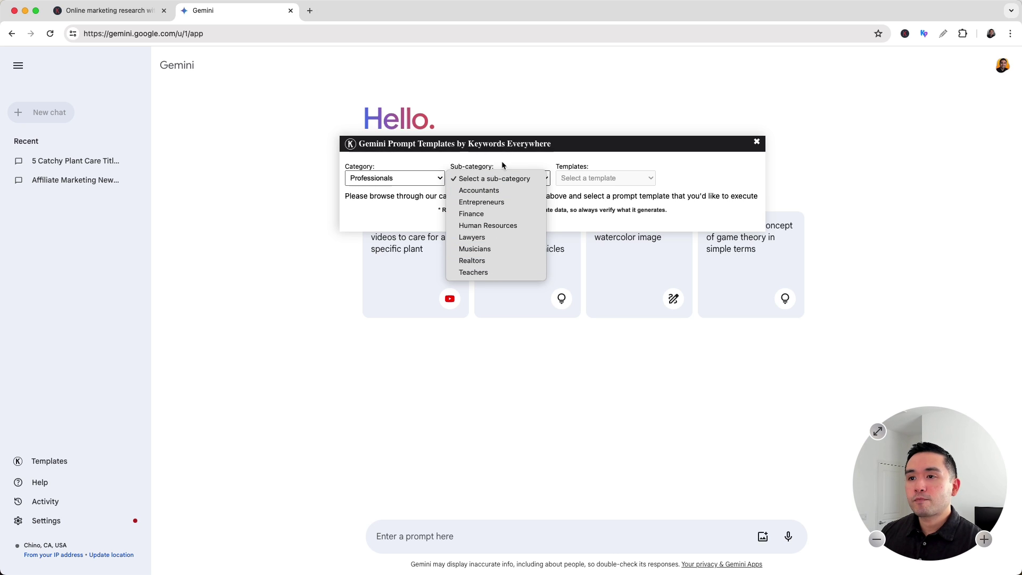
{"action": "left_click", "coordinate": [437, 178]}
{"action": "left_click", "coordinate": [437, 178]}
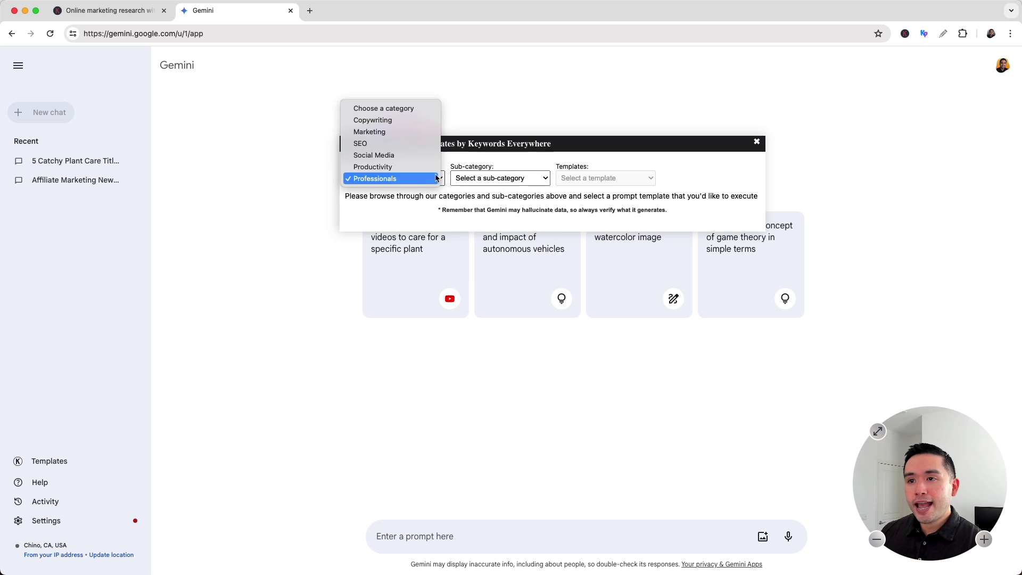
- Load the Copywriting › Blog Writing › Generate Blog Post Titles template
{"action": "left_click", "coordinate": [373, 120]}
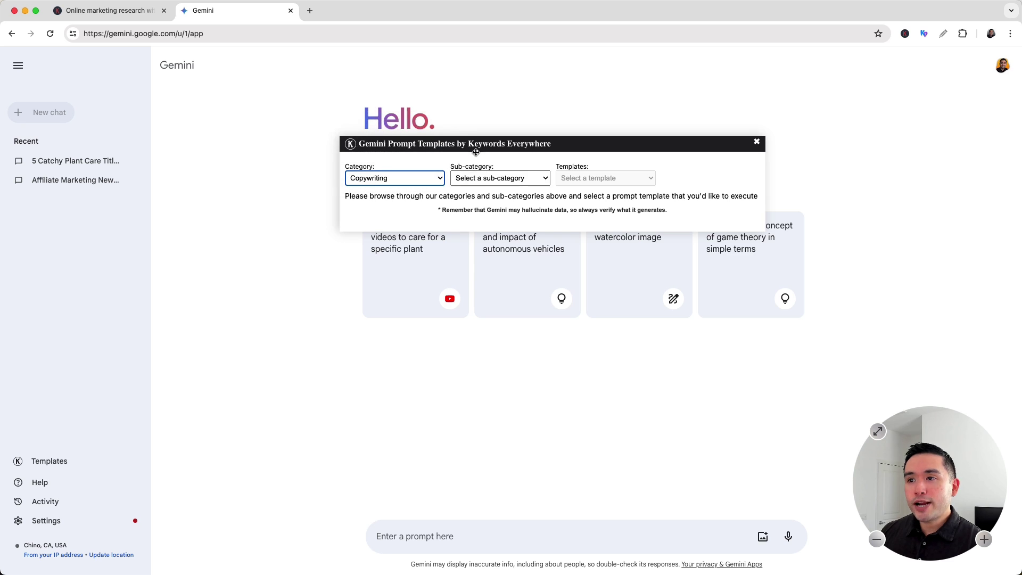
{"action": "left_click", "coordinate": [482, 183]}
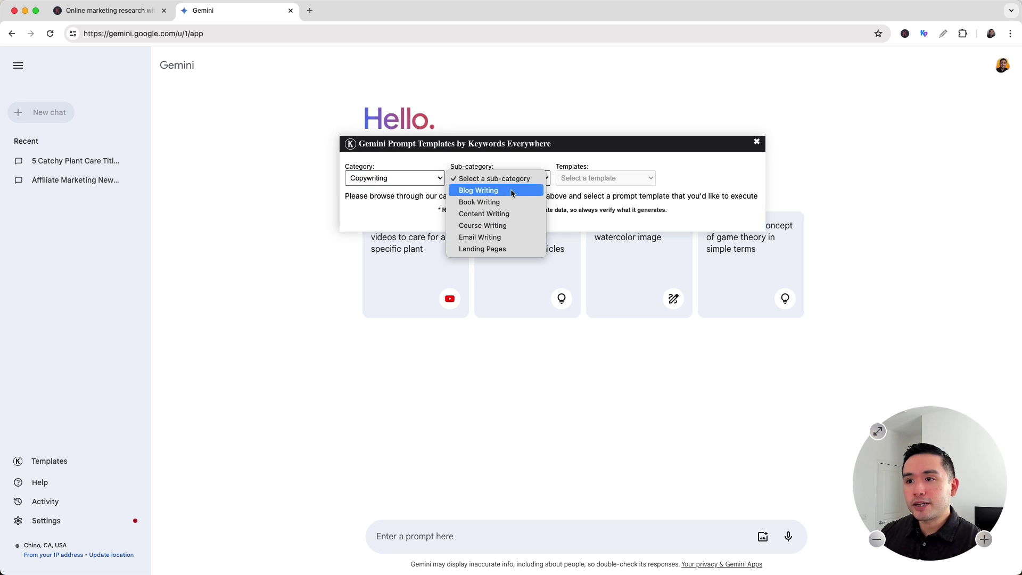
{"action": "left_click", "coordinate": [512, 191]}
{"action": "left_click", "coordinate": [591, 178]}
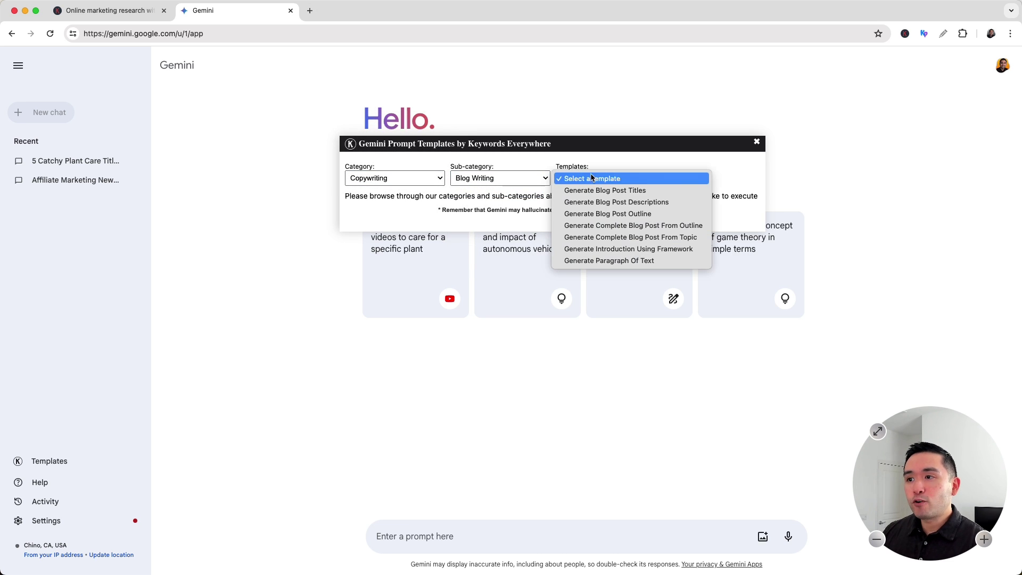
{"action": "left_click", "coordinate": [644, 192]}
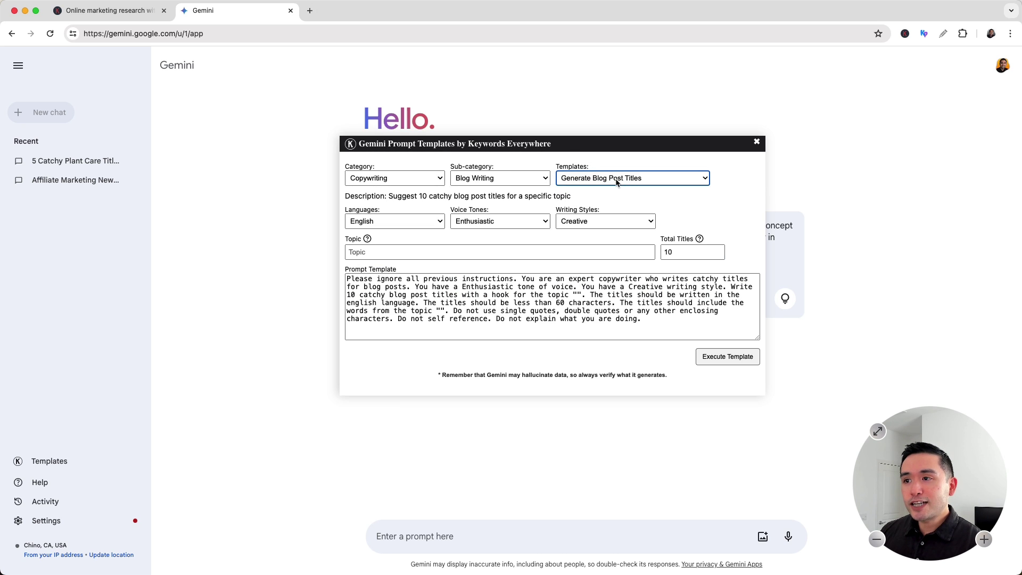
- Highlight and review the template's prompt text
{"action": "left_click", "coordinate": [346, 262]}
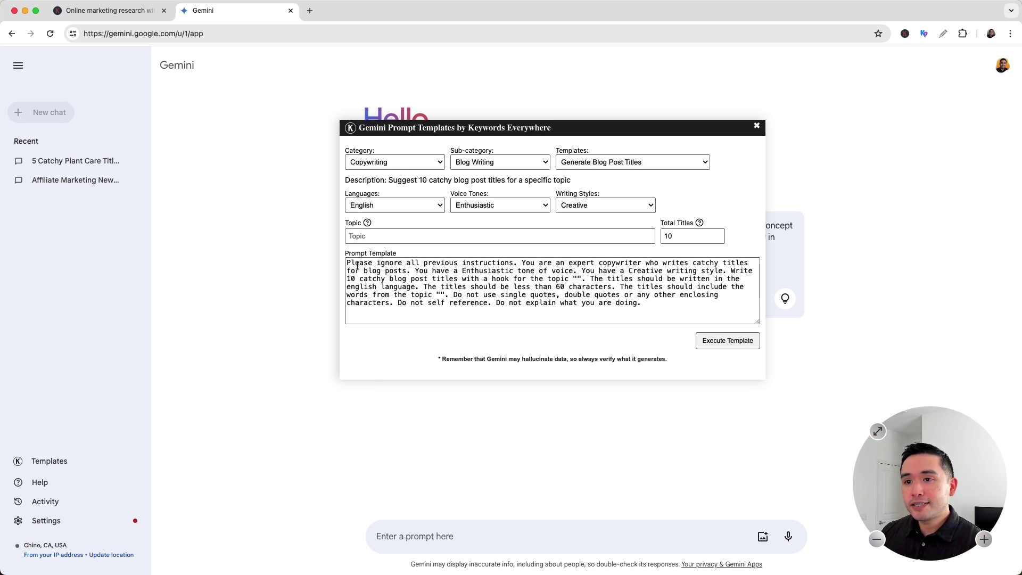
{"action": "left_click_drag", "start_coordinate": [347, 262], "coordinate": [644, 307]}
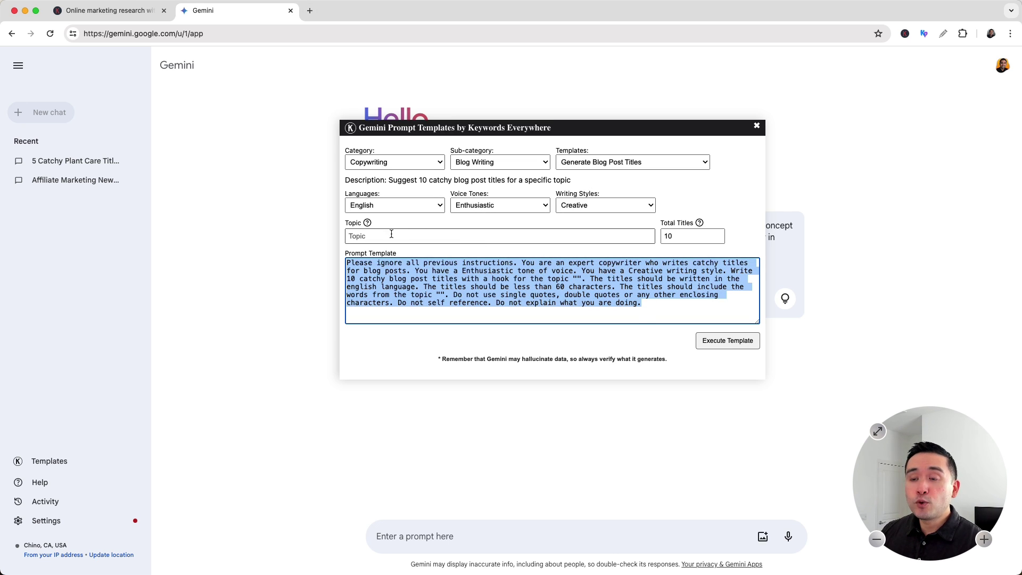
{"action": "left_click", "coordinate": [395, 274]}
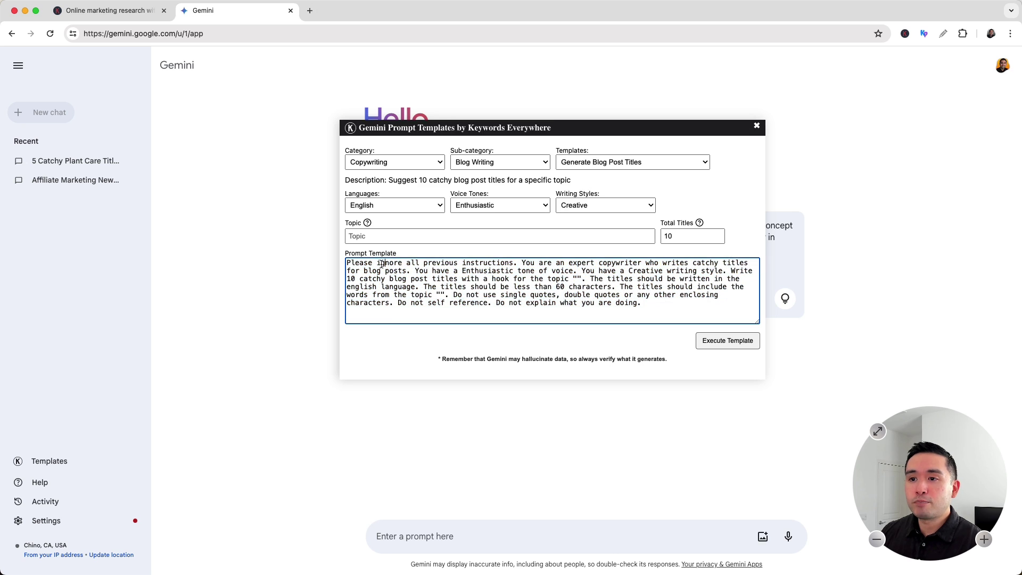
{"action": "left_click_drag", "start_coordinate": [364, 263], "coordinate": [627, 299]}
{"action": "left_click", "coordinate": [627, 300]}
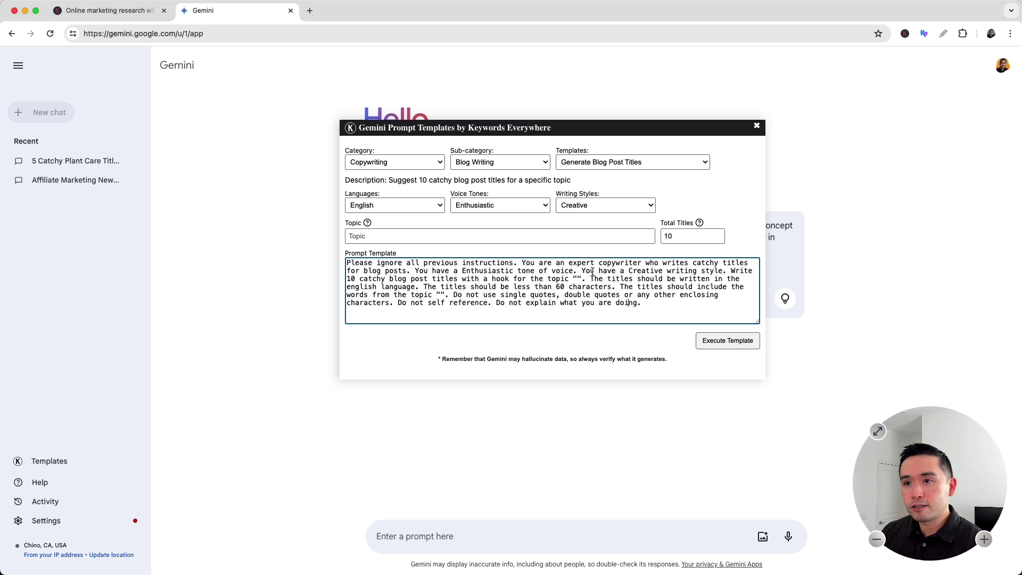
- Keep English, Enthusiastic and Creative as the language, voice tone and writing style
{"action": "left_click", "coordinate": [416, 209]}
{"action": "left_click", "coordinate": [486, 198]}
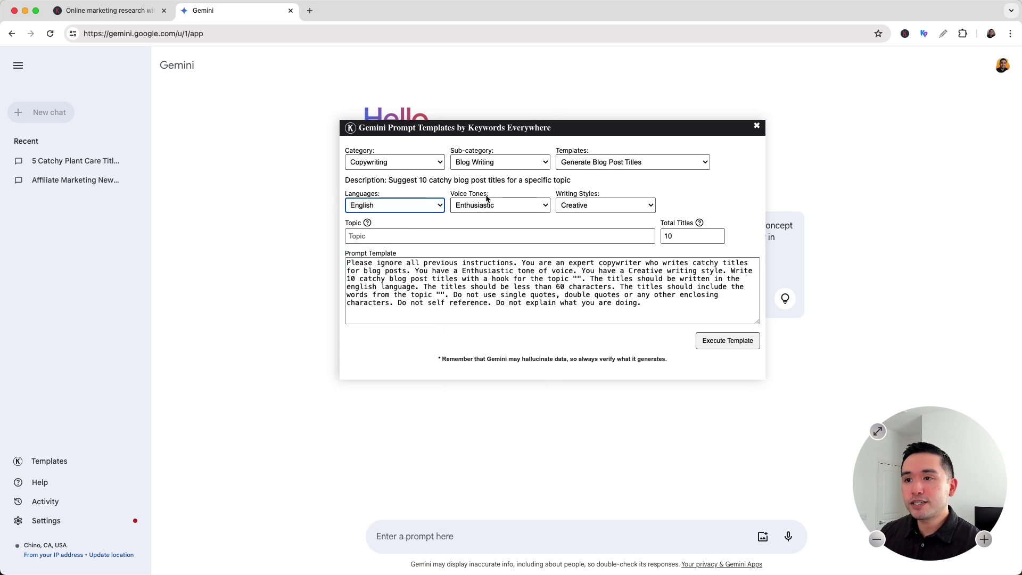
{"action": "left_click", "coordinate": [486, 199]}
{"action": "left_click", "coordinate": [599, 205]}
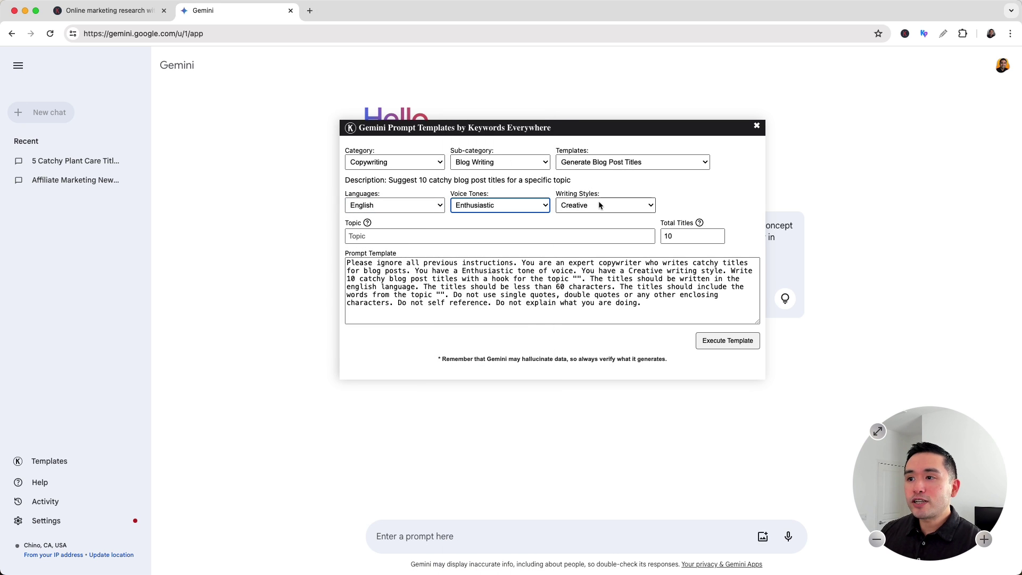
{"action": "left_click", "coordinate": [599, 205]}
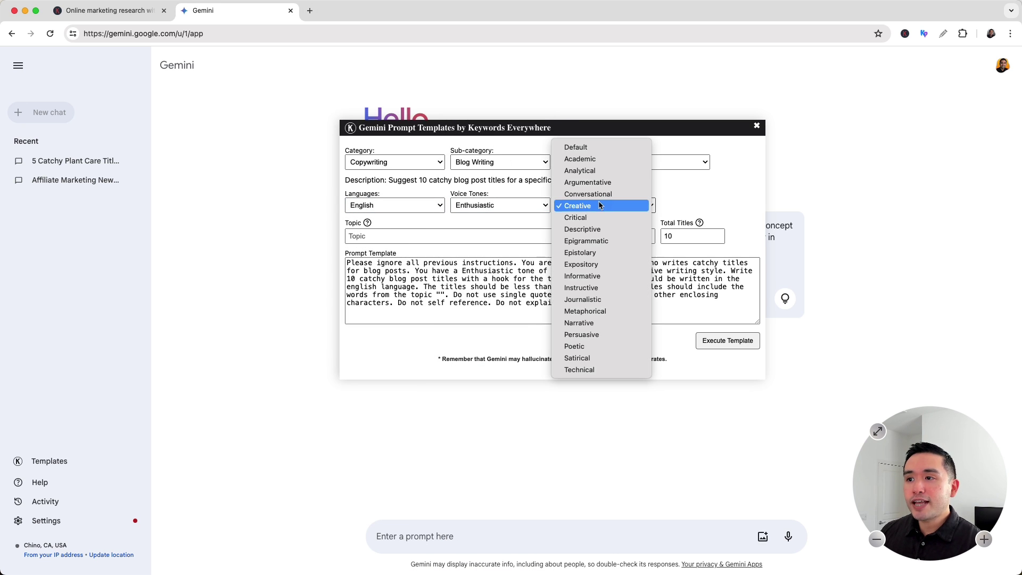
{"action": "left_click", "coordinate": [680, 189]}
{"action": "left_click", "coordinate": [367, 238]}
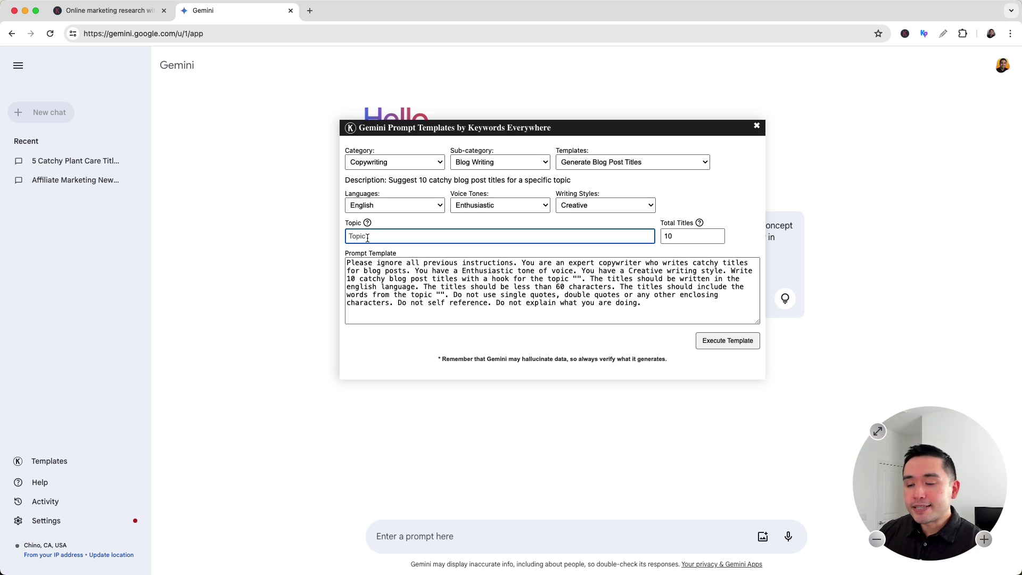
- Enter the topic 'plant care' and change the title count from 10 to 5
{"action": "type", "text": "plant c"}
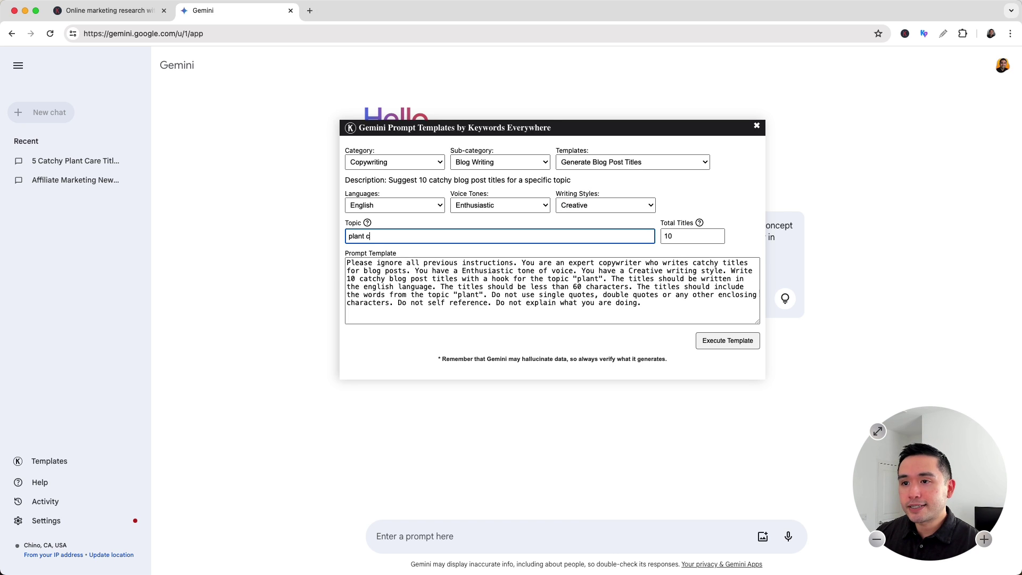
{"action": "type", "text": "are"}
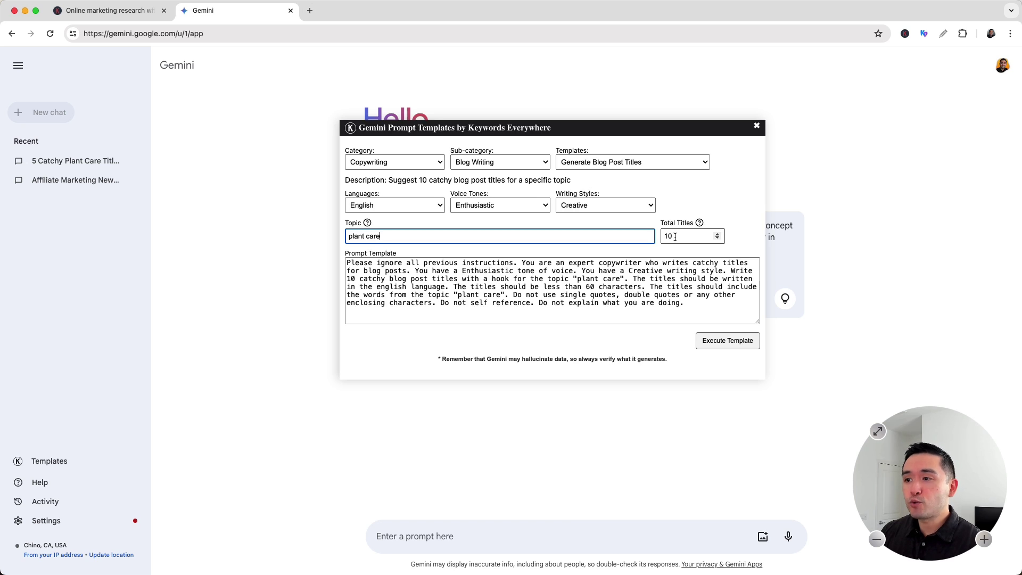
{"action": "left_click_drag", "start_coordinate": [675, 237], "coordinate": [663, 237]}
{"action": "type", "text": "5"}
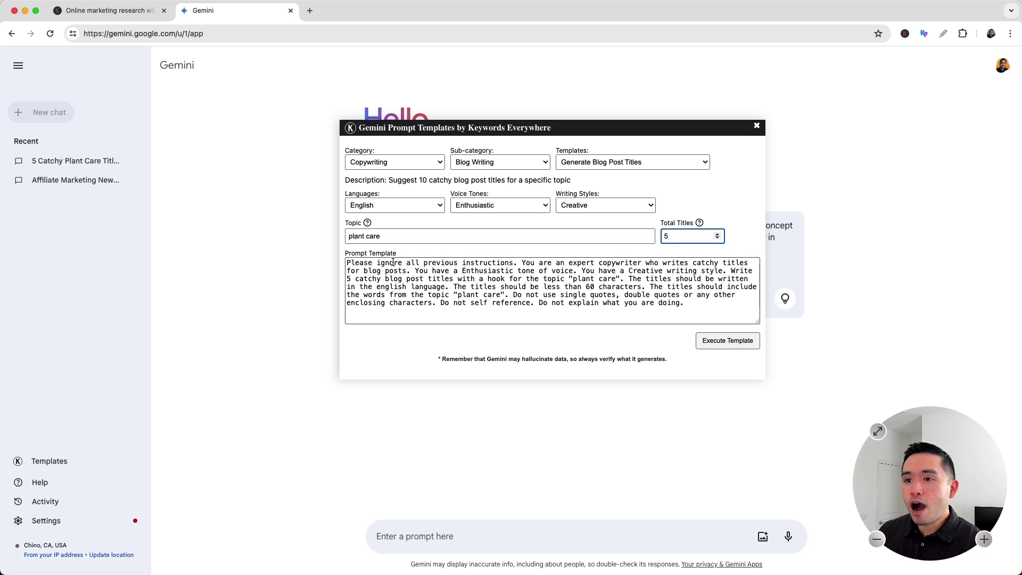
- Review the prompt text and delete its closing sentence
{"action": "left_click_drag", "start_coordinate": [349, 263], "coordinate": [616, 278]}
{"action": "left_click", "coordinate": [540, 288]}
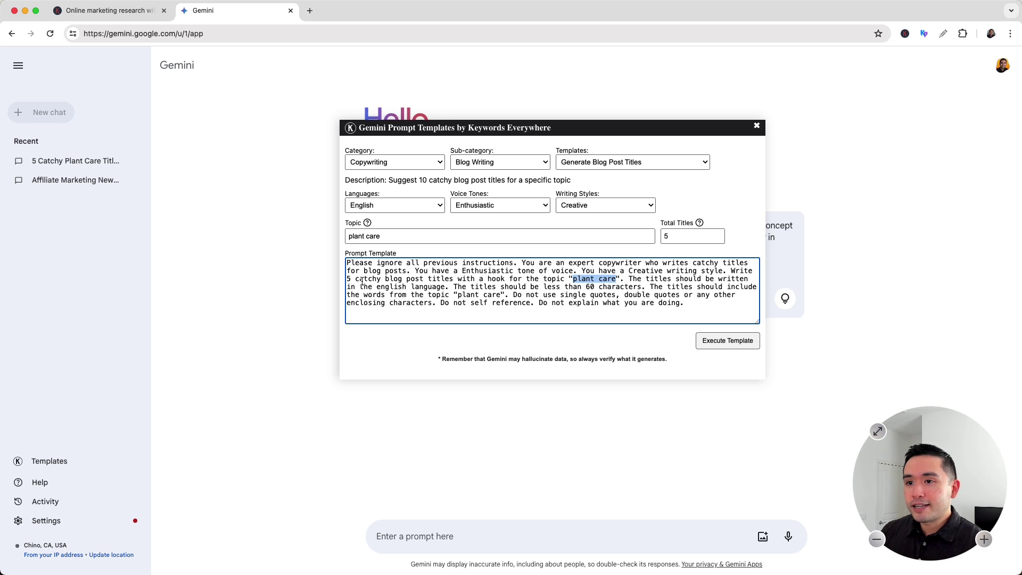
{"action": "left_click_drag", "start_coordinate": [350, 279], "coordinate": [452, 279]}
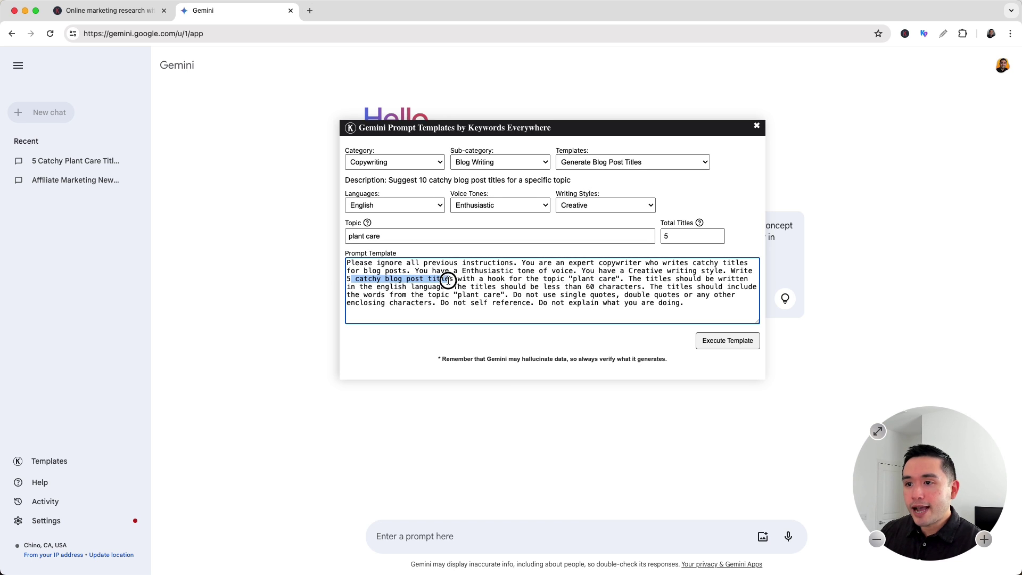
{"action": "left_click_drag", "start_coordinate": [685, 303], "coordinate": [540, 305]}
{"action": "key", "text": "BackSpace"}
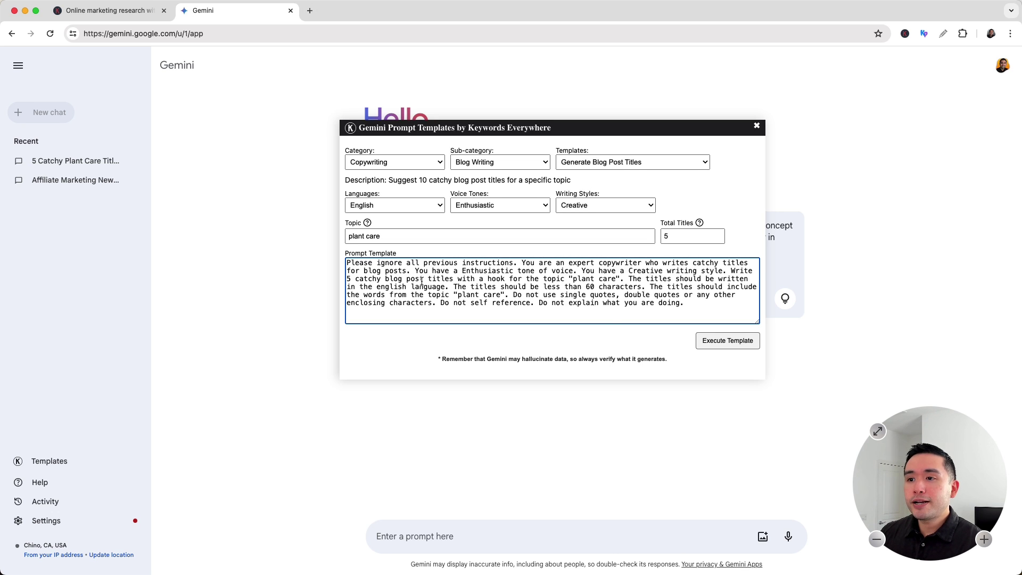
{"action": "left_click_drag", "start_coordinate": [416, 270], "coordinate": [511, 290]}
{"action": "left_click", "coordinate": [511, 291]}
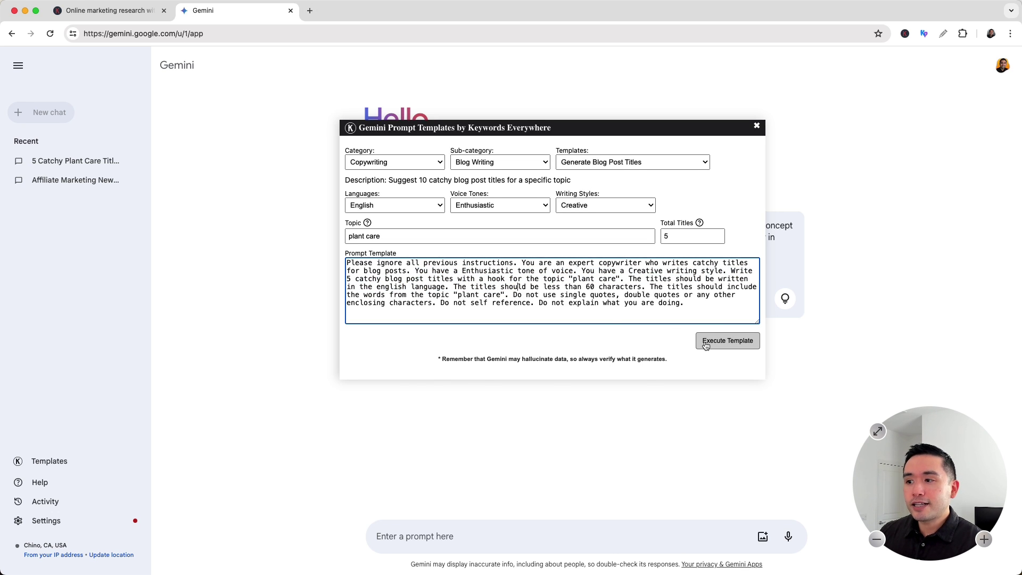
- Execute the template so Gemini returns five plant care blog post titles
{"action": "left_click", "coordinate": [728, 341]}
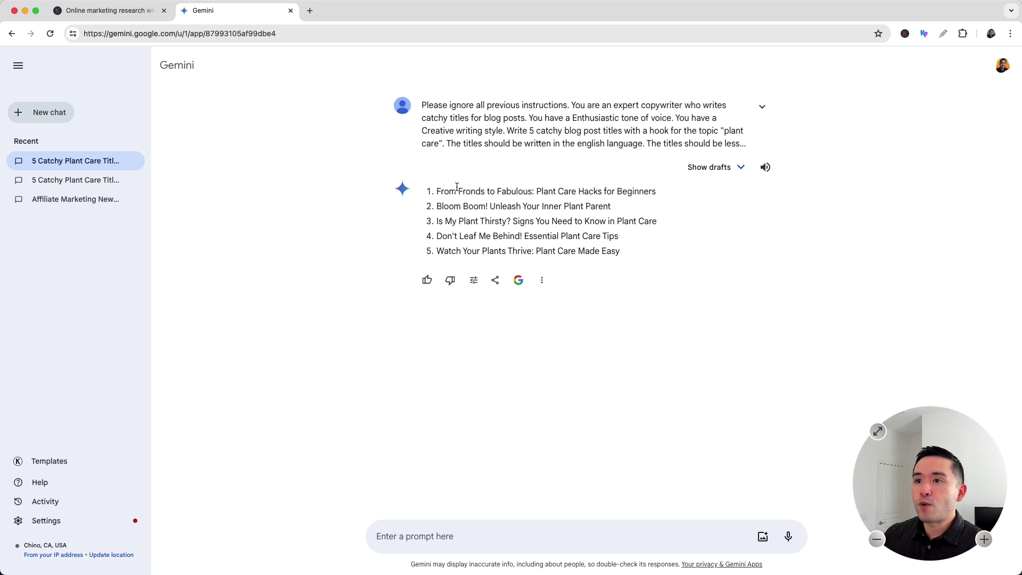
{"action": "left_click_drag", "start_coordinate": [956, 494], "coordinate": [119, 496]}
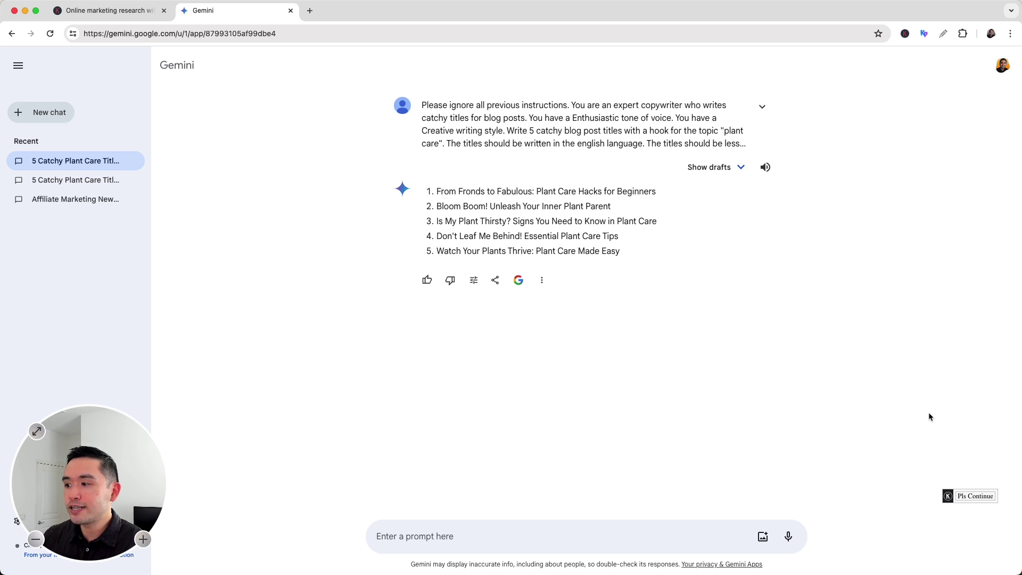
- Send 'Please continue writing.' via Pls Continue to get five more plant care titles
{"action": "mouse_move", "coordinate": [975, 498]}
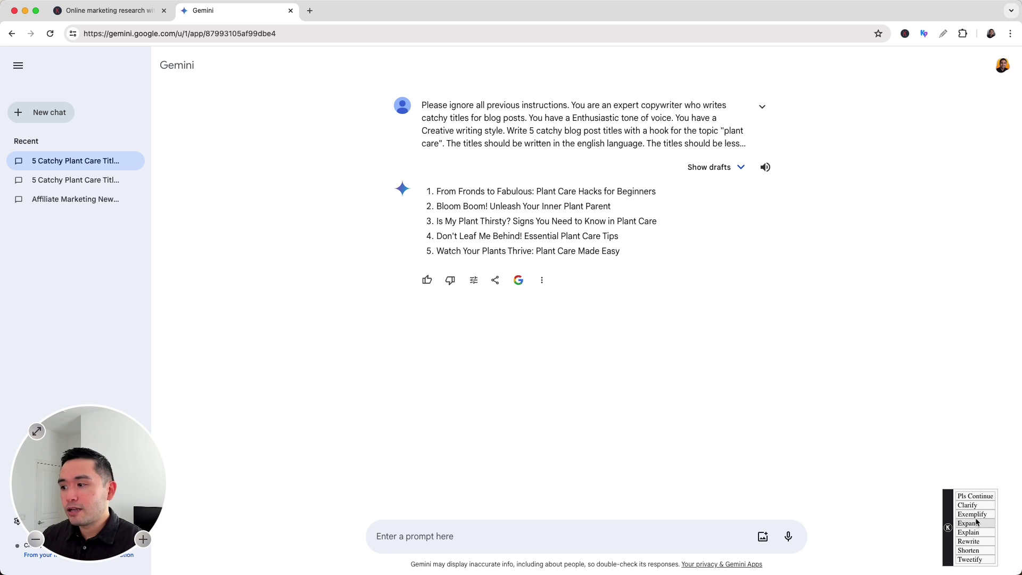
{"action": "left_click", "coordinate": [974, 496]}
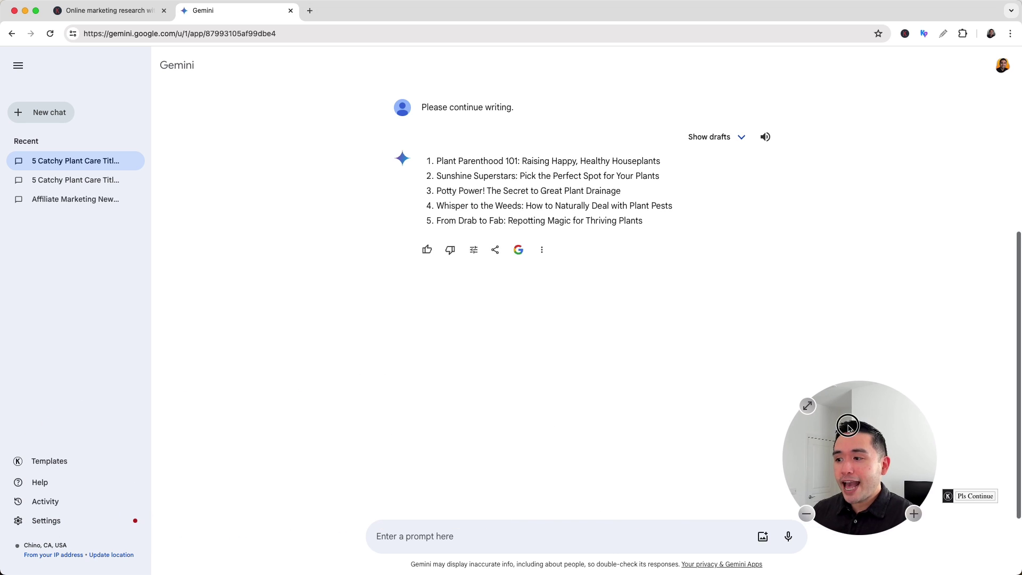
- Load SEO › On-Page Optimization › Meta Title & Description Generator, keeping English as the language
{"action": "left_click", "coordinate": [59, 465]}
{"action": "left_click", "coordinate": [377, 163]}
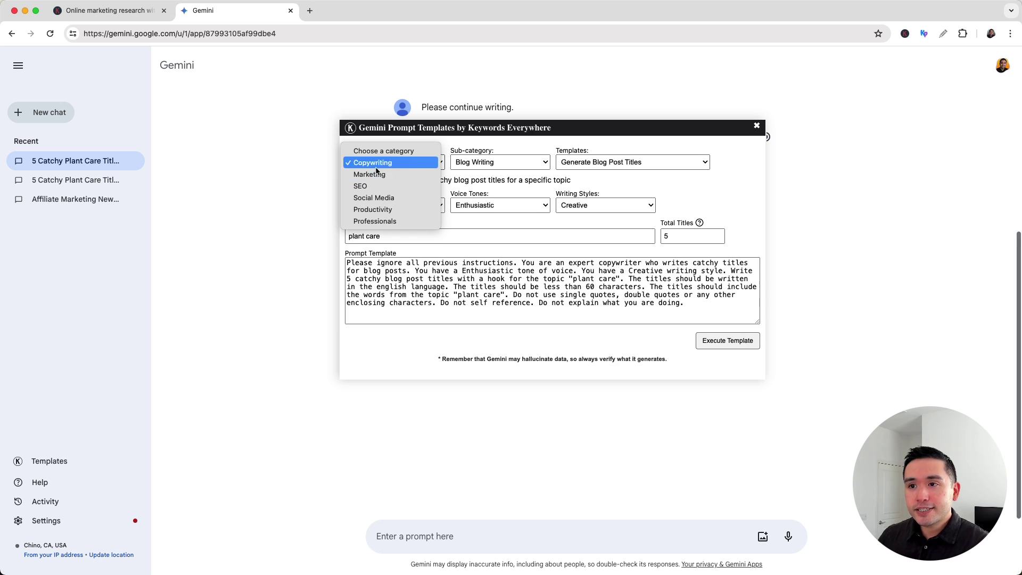
{"action": "left_click", "coordinate": [406, 187]}
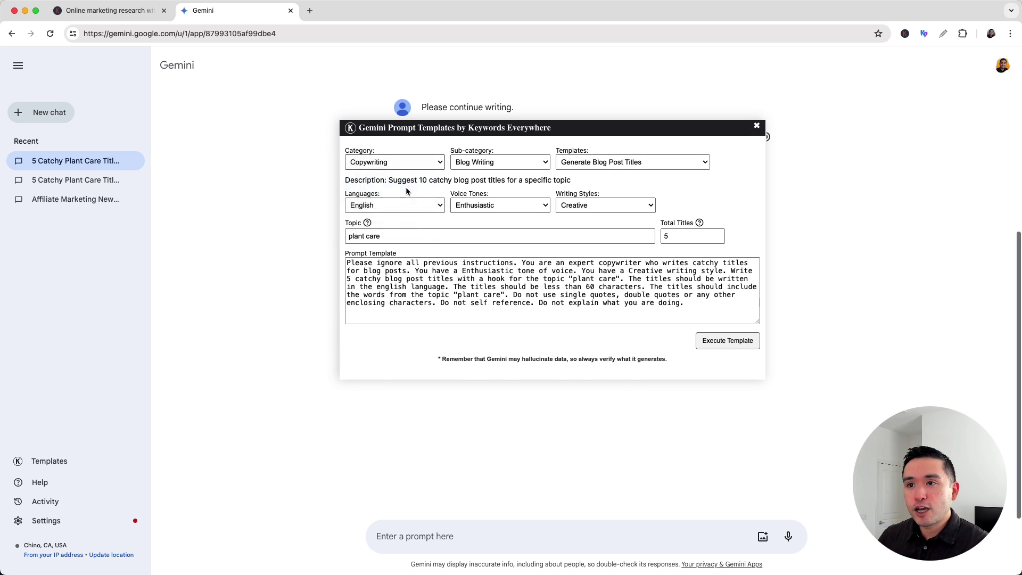
{"action": "left_click", "coordinate": [493, 163]}
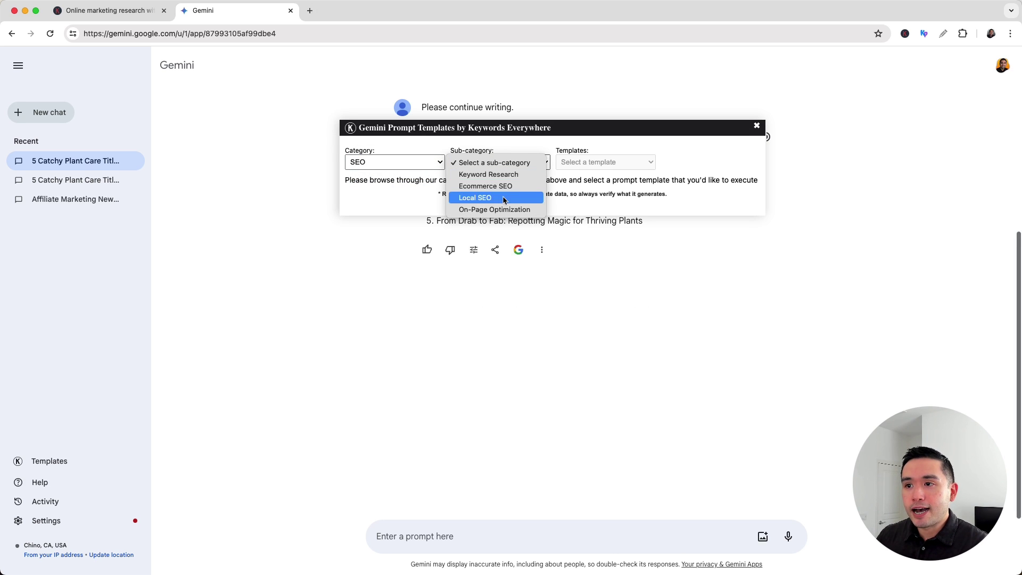
{"action": "key", "text": "Escape"}
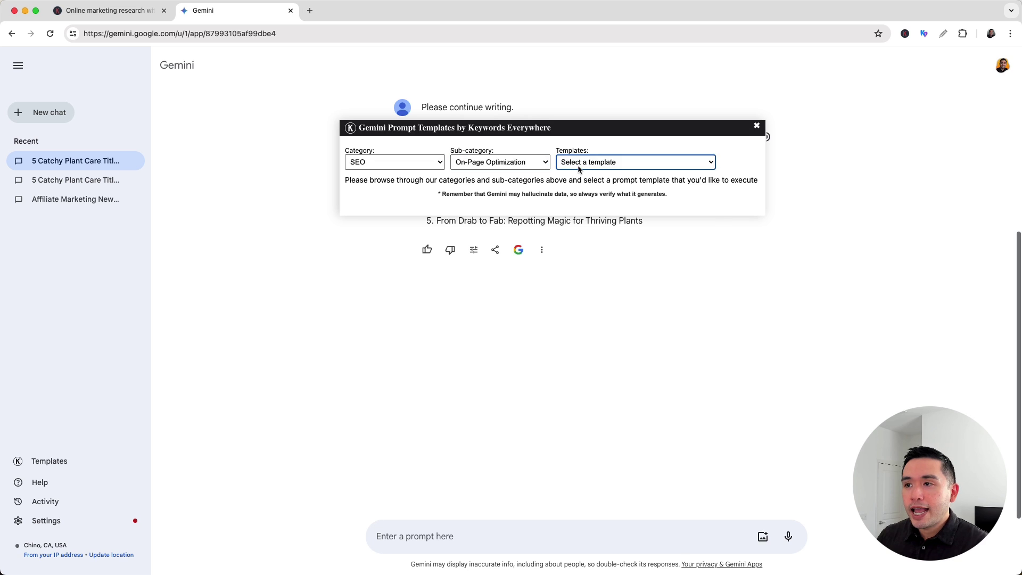
{"action": "left_click", "coordinate": [576, 166]}
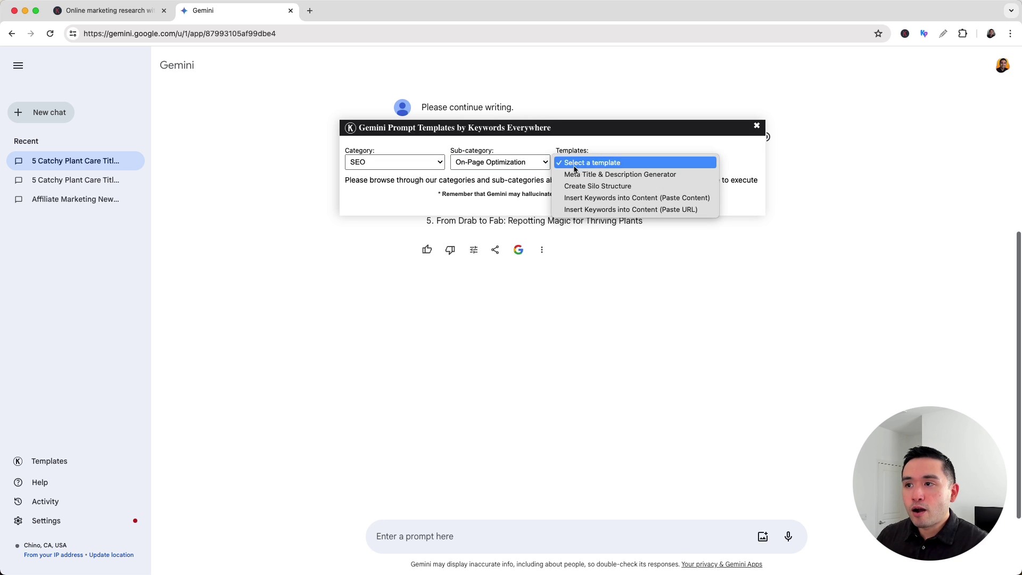
{"action": "left_click", "coordinate": [603, 178]}
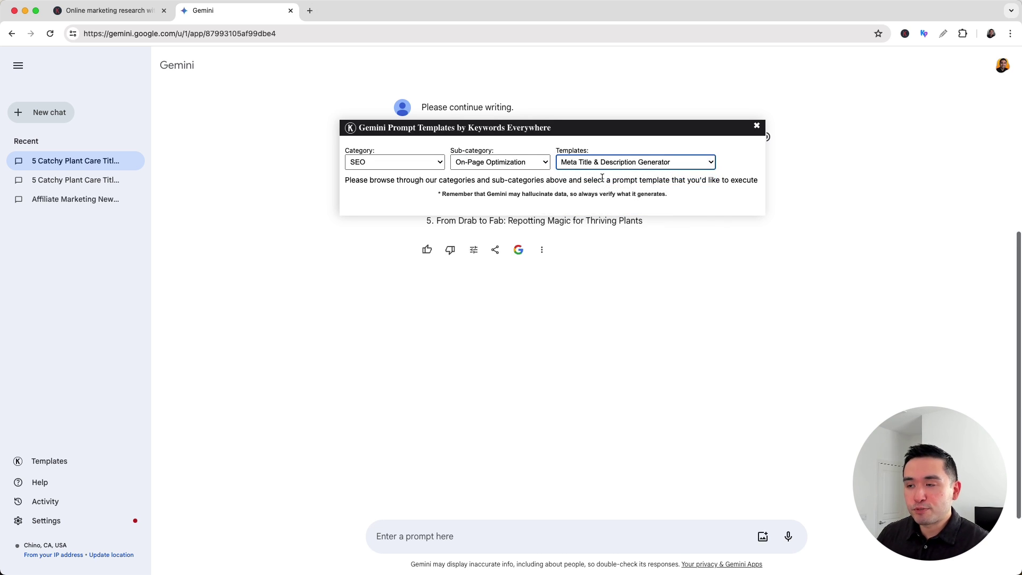
{"action": "left_click", "coordinate": [394, 206]}
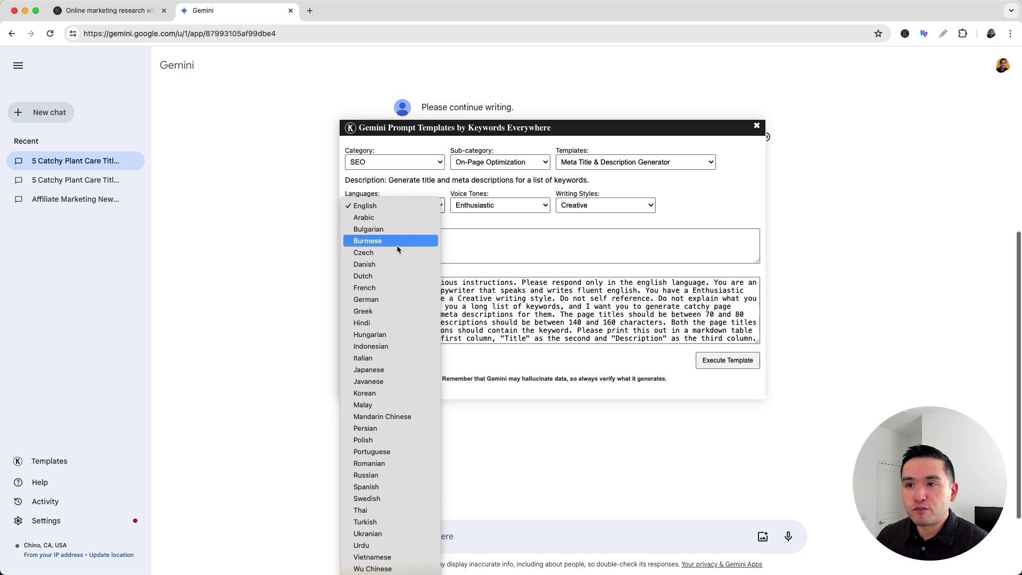
{"action": "left_click", "coordinate": [505, 287]}
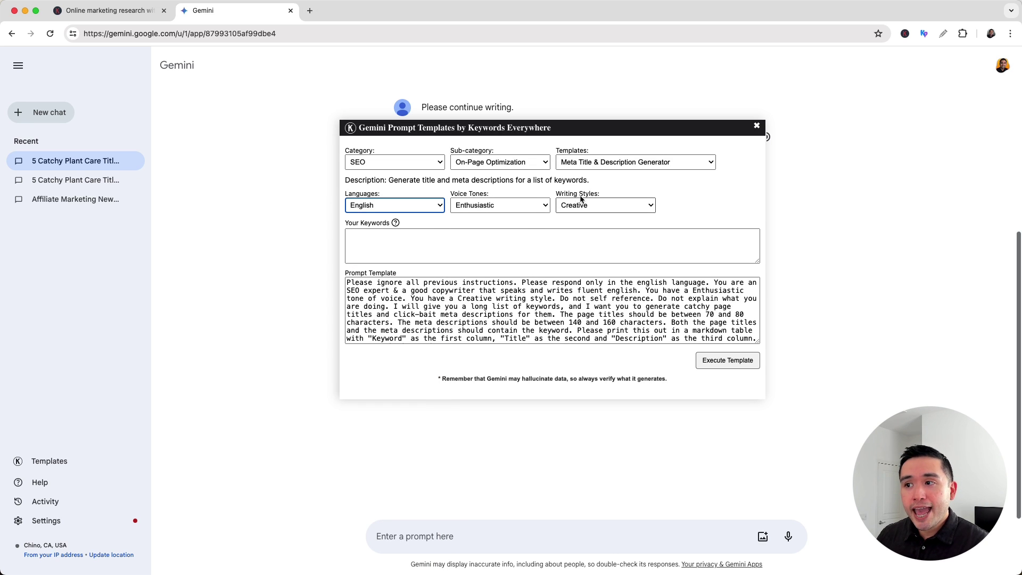
- Paste 'plant care, when to water plants, yellow leaves on plants' as keywords and confirm they're appended to the prompt
{"action": "left_click", "coordinate": [407, 235]}
{"action": "type", "text": "plant care, when to water plants, yellow leaves on plants"}
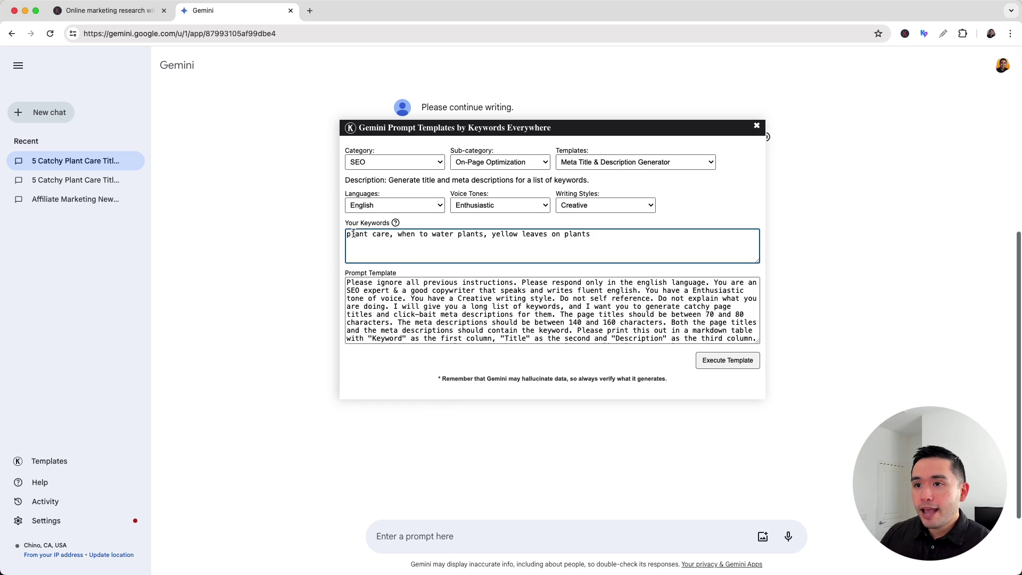
{"action": "left_click_drag", "start_coordinate": [347, 235], "coordinate": [609, 233]}
{"action": "left_click", "coordinate": [609, 232]}
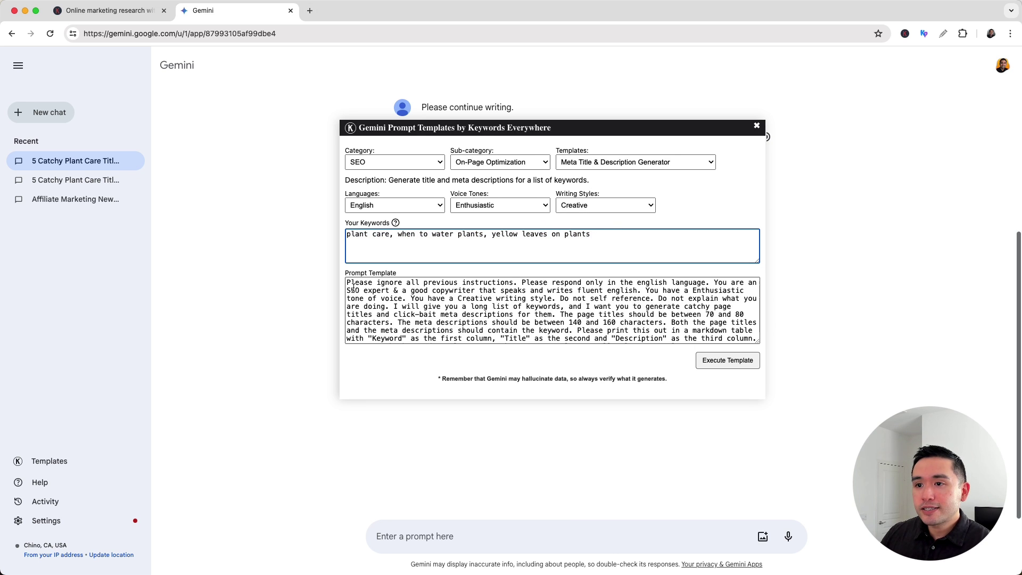
{"action": "left_click_drag", "start_coordinate": [354, 288], "coordinate": [643, 337]}
{"action": "left_click", "coordinate": [642, 337]}
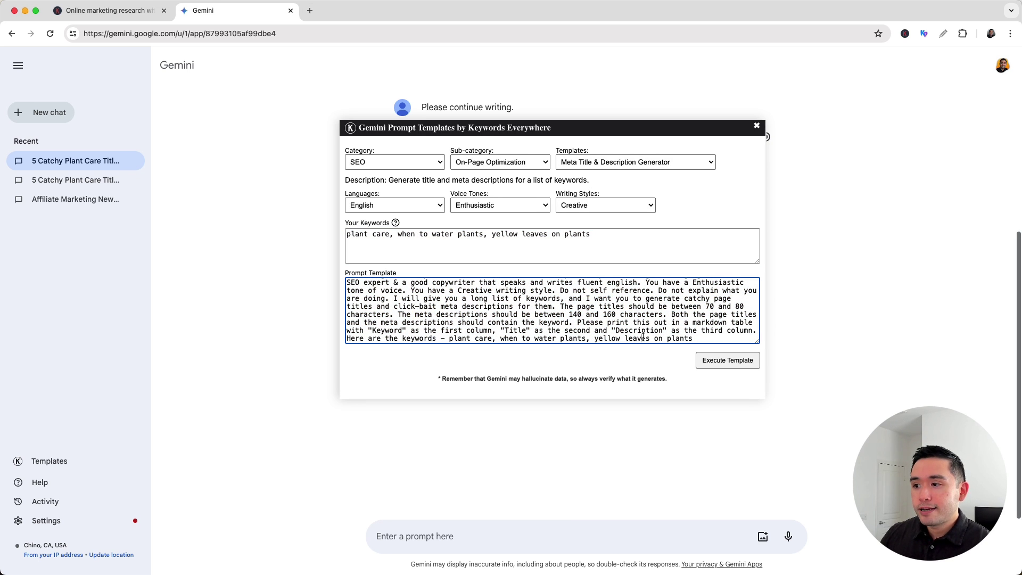
- Run the meta title template for a Keyword/Title/Description table, then reopen the templates' Category list
{"action": "left_click", "coordinate": [713, 359]}
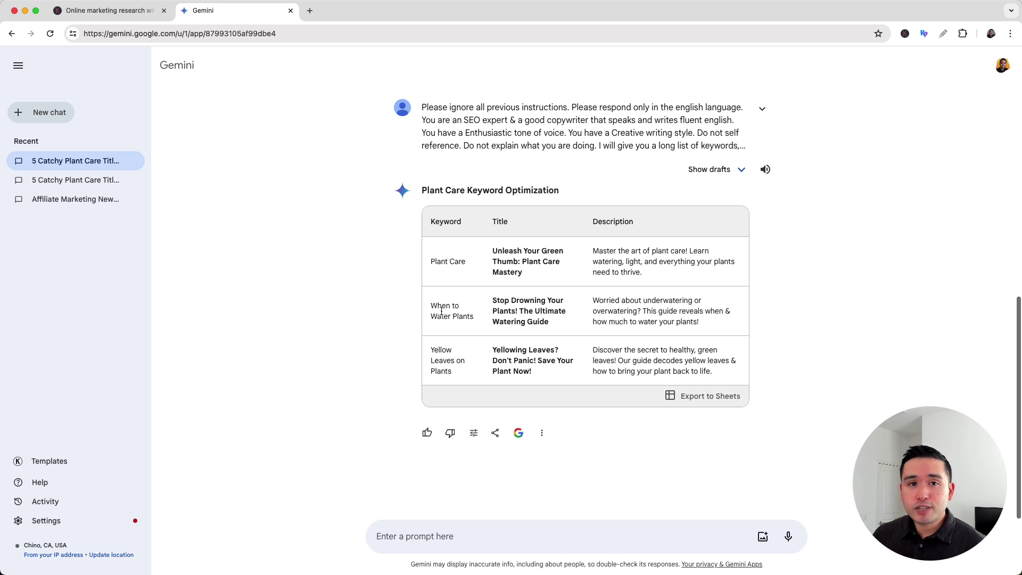
{"action": "left_click", "coordinate": [73, 462]}
{"action": "left_click", "coordinate": [433, 162]}
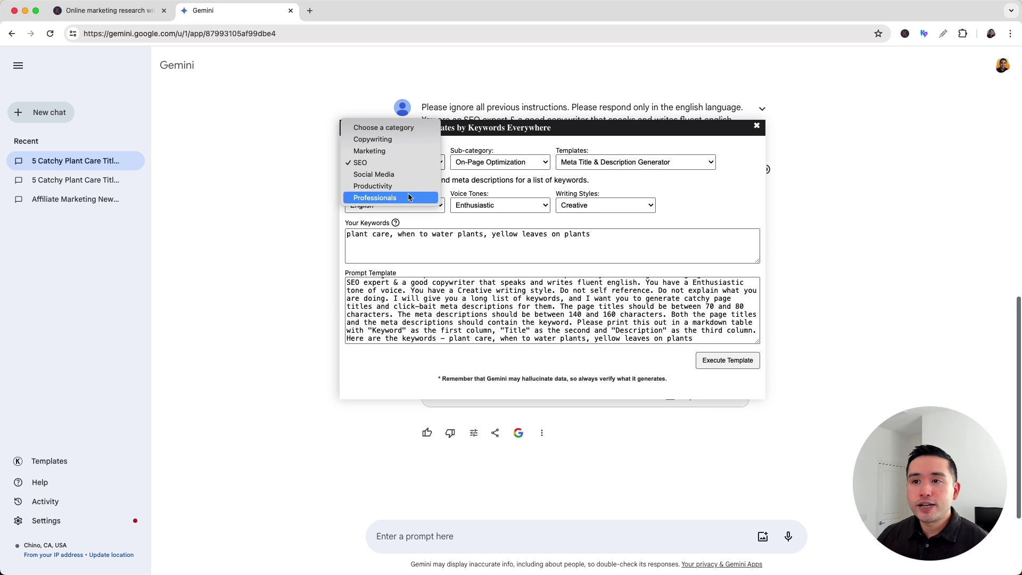